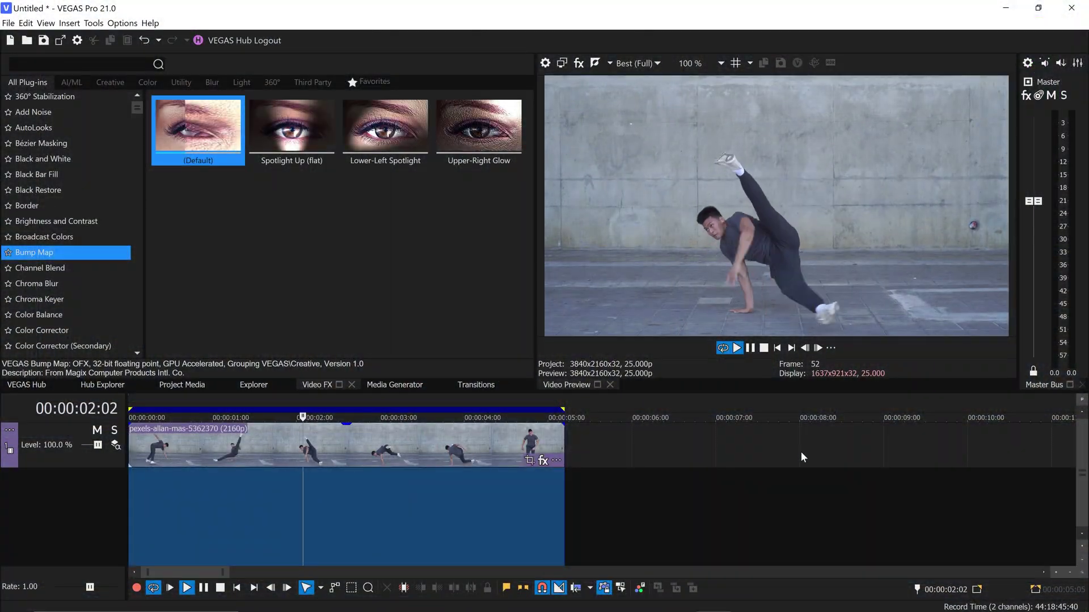
Step: Stop playback, search Video FX for Mocha, and drag the Mocha Vegas (Default) preset onto the dance clip
key("space")
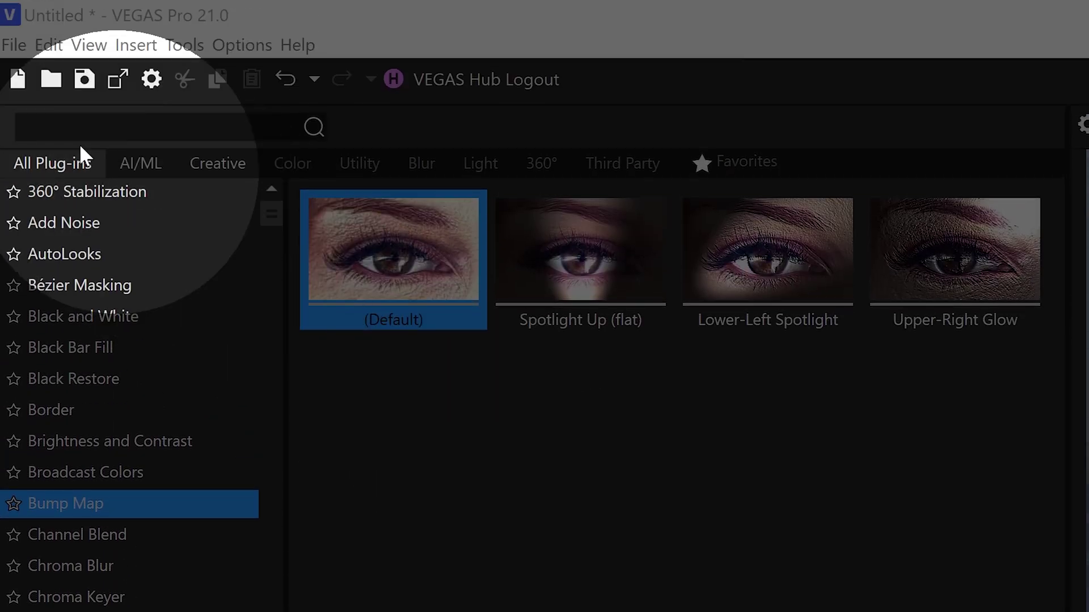
left_click(67, 127)
type("mo")
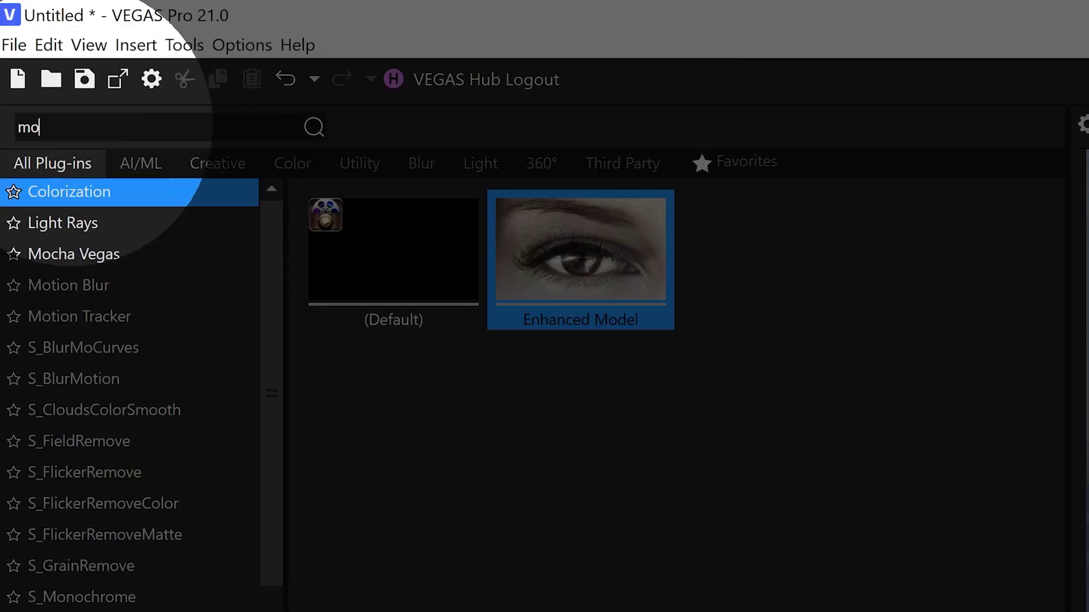
type("dha")
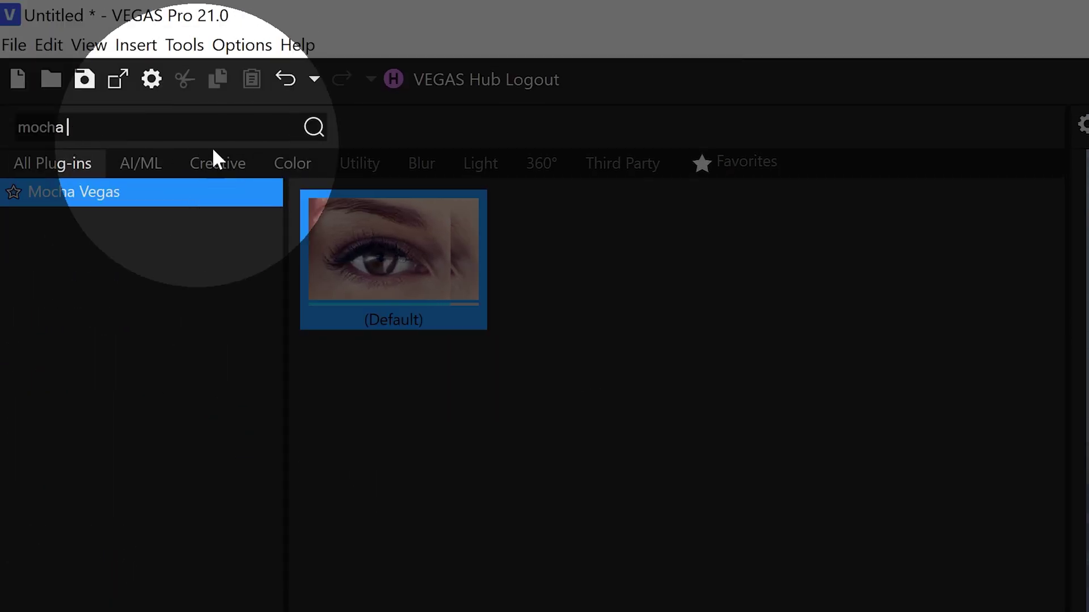
left_click_drag(386, 267, 609, 551)
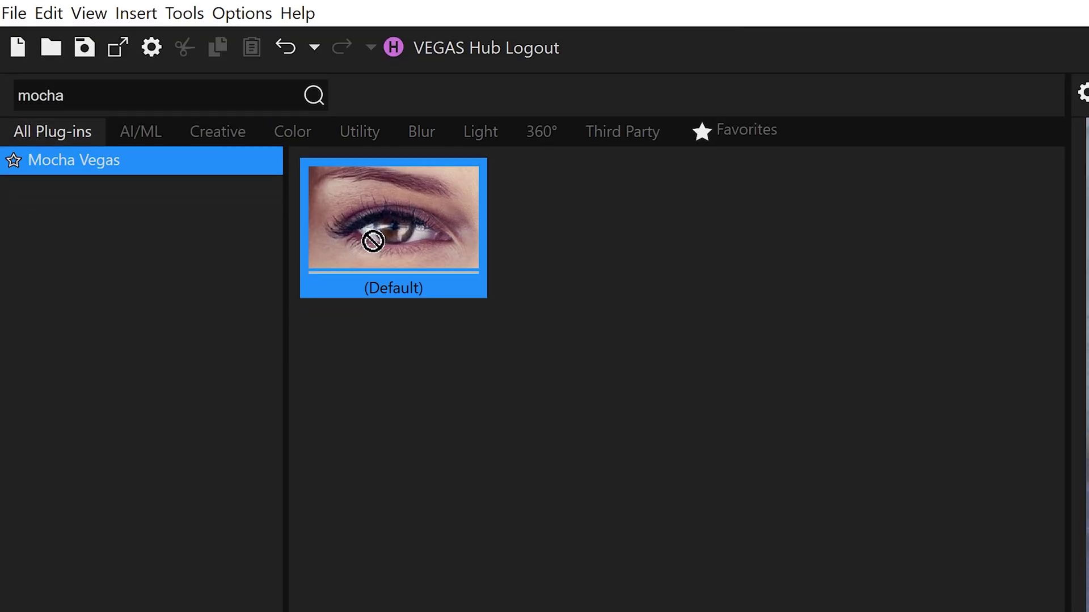
left_click_drag(608, 300, 582, 610)
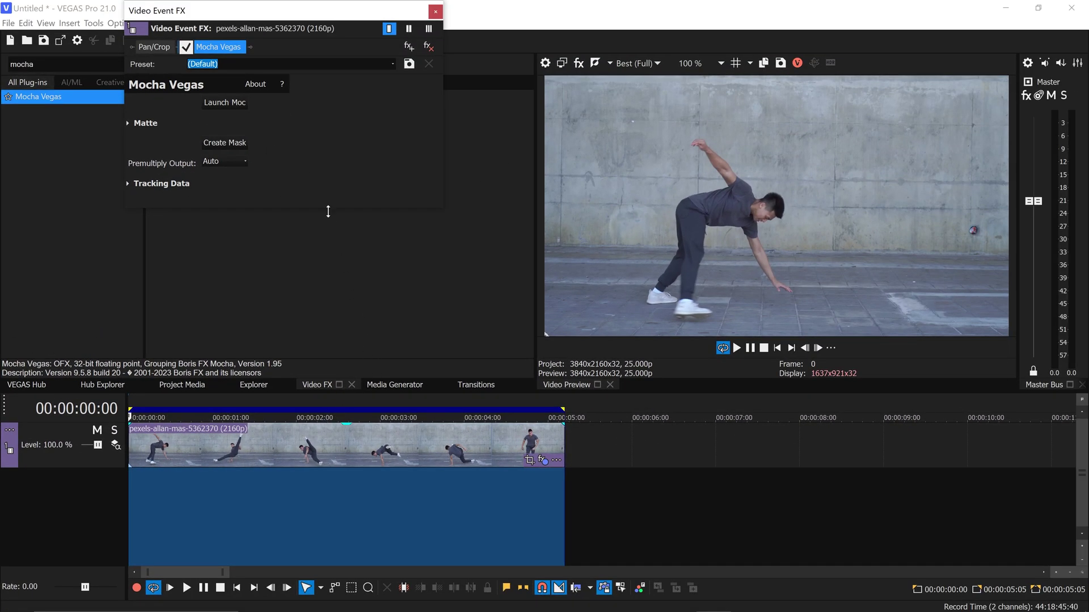
Step: In Mocha, show the surface, rename Layer 1 to 'wall', track it, and save the project
left_click(225, 102)
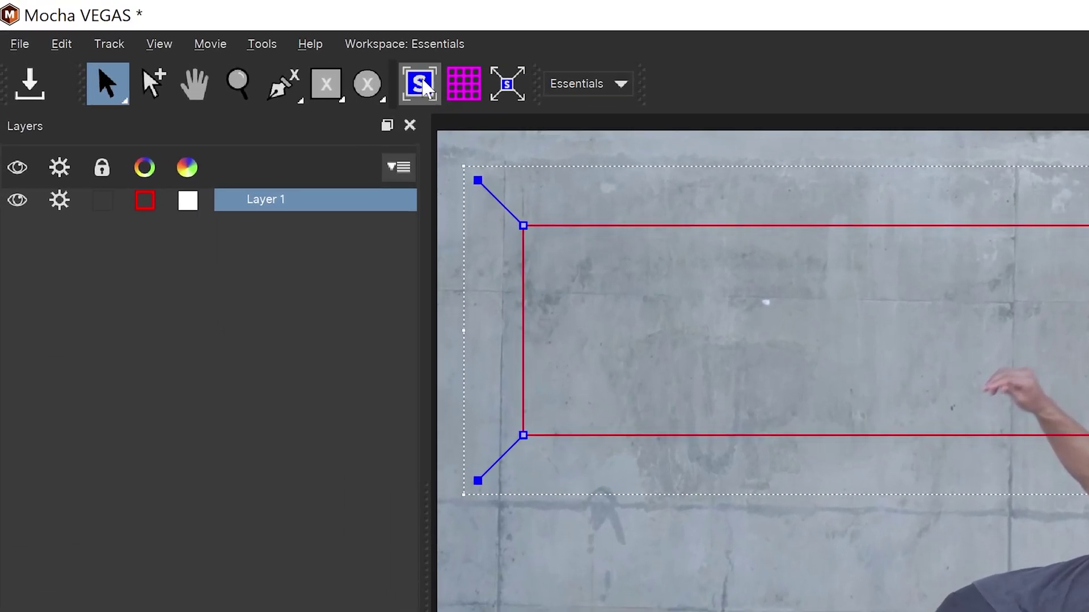
left_click(212, 44)
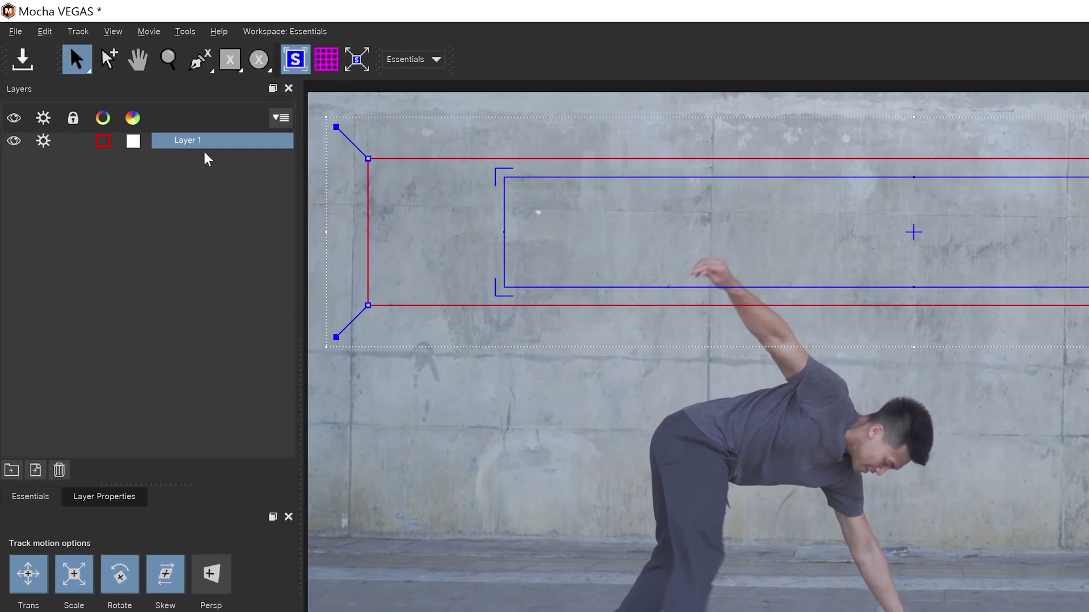
double_click(191, 142)
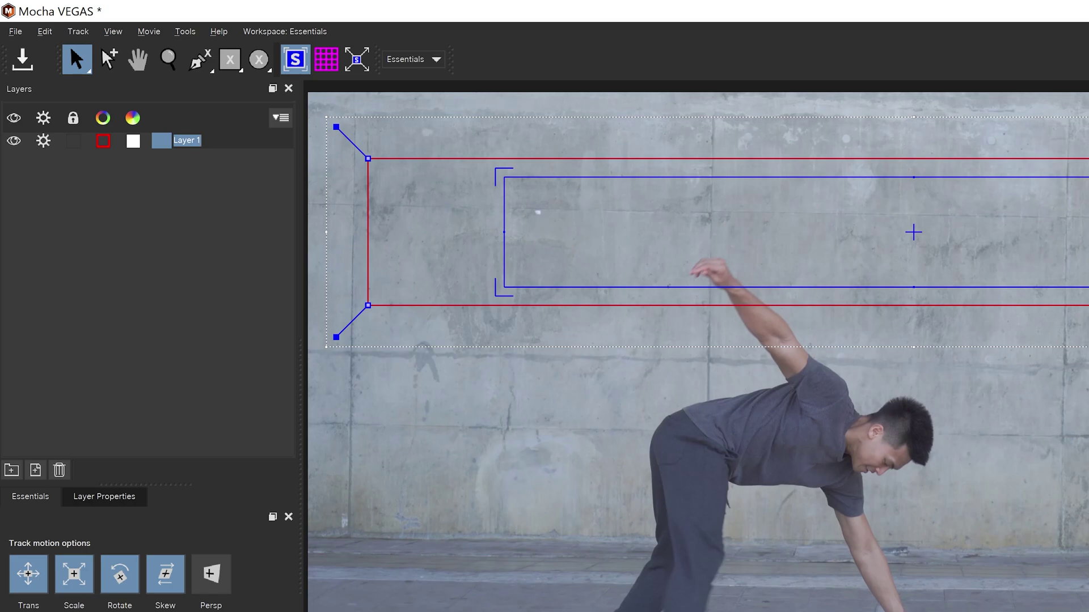
type("wall")
left_click(230, 209)
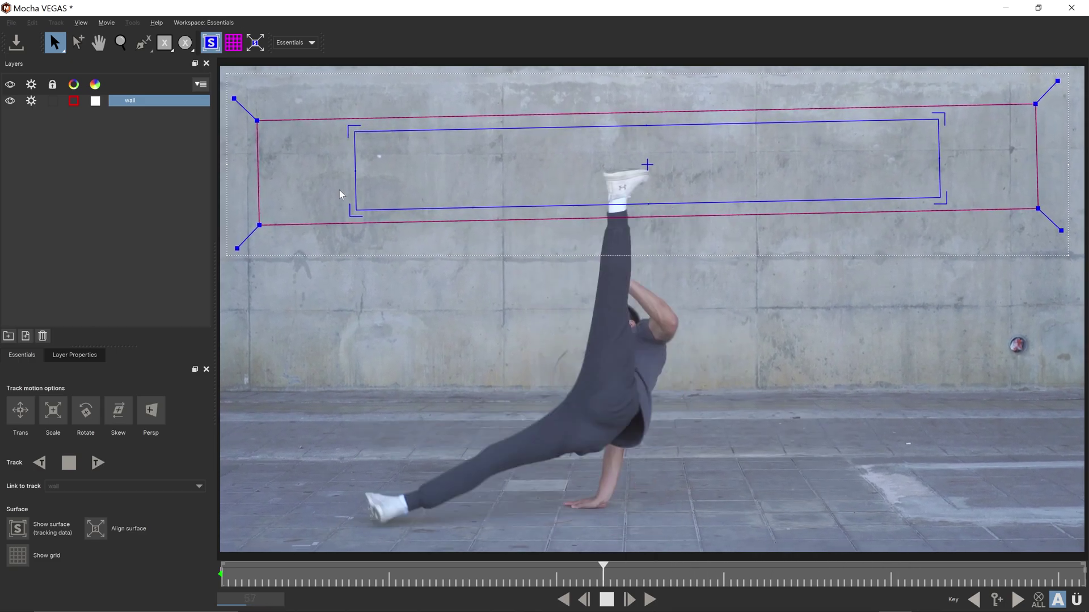
left_click(16, 42)
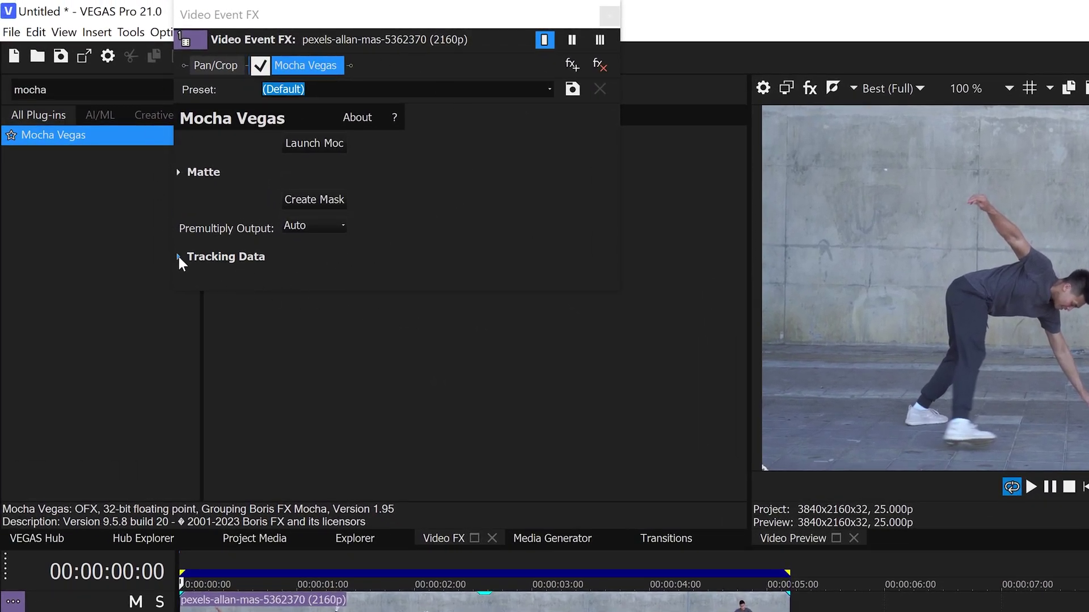
Step: Enable Invert under Tracking Data and create a track from the 'wall' Mocha layer
left_click(179, 257)
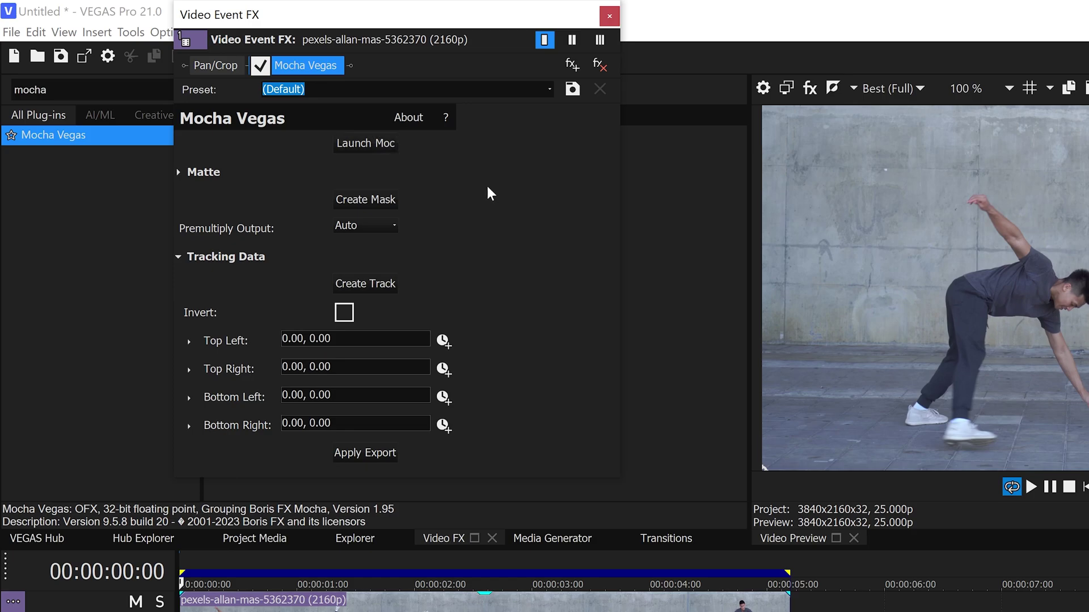
left_click(345, 313)
left_click(391, 285)
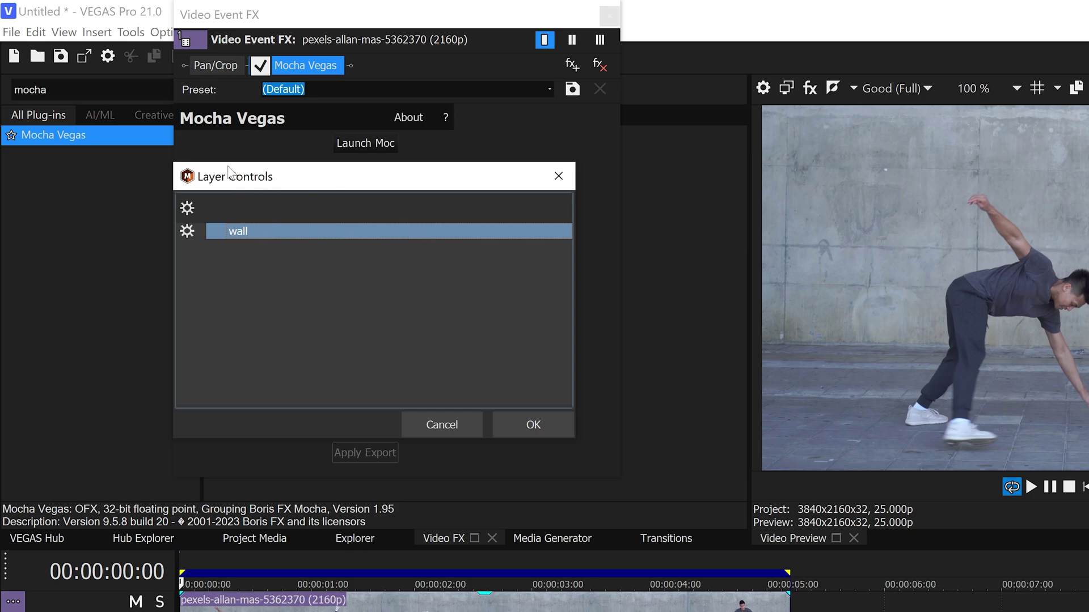
left_click(527, 428)
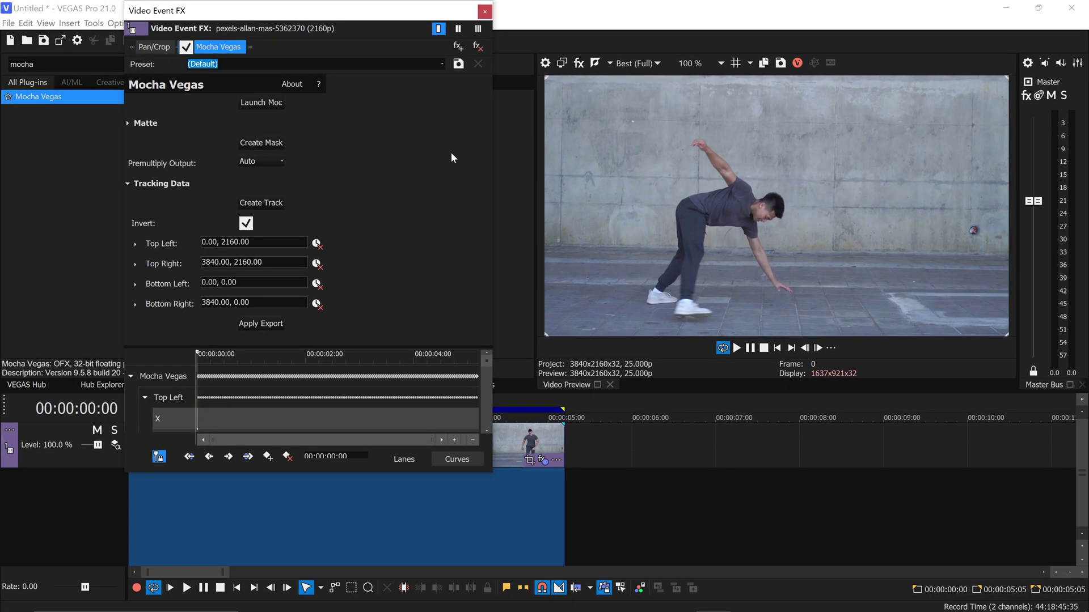
Step: Close the FX window and drag the Picture In Picture (Default) preset from a 'pic' search onto the clip
left_click(484, 11)
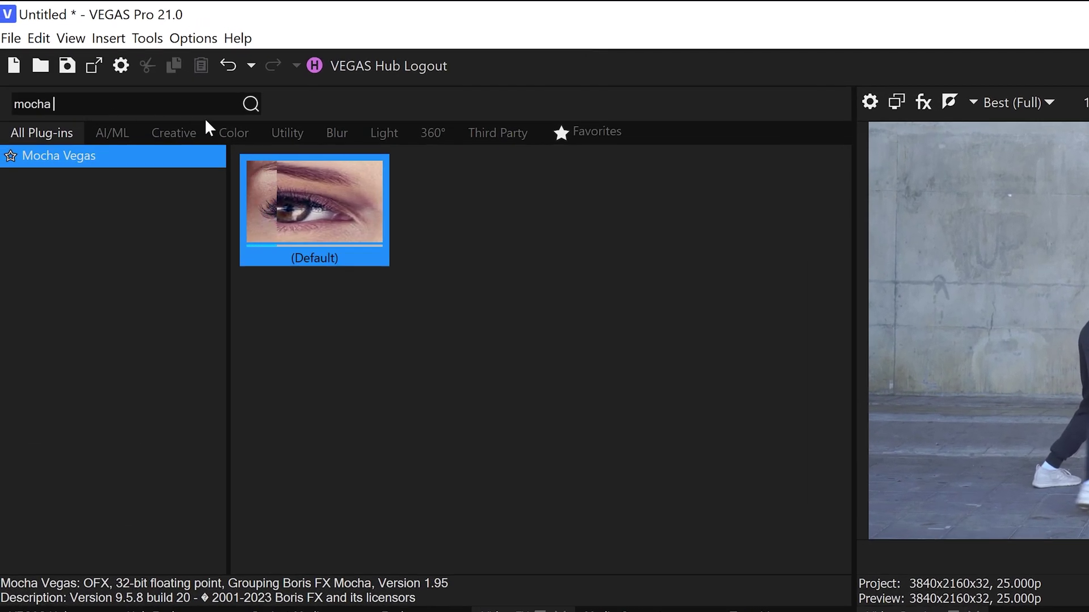
key("ctrl+a")
type("p")
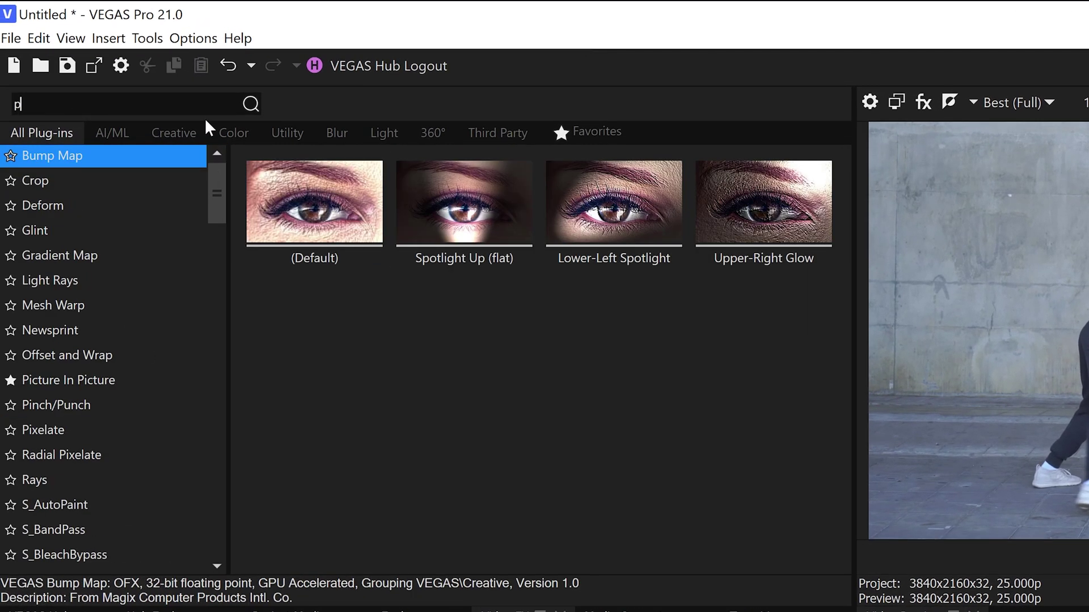
type("ic")
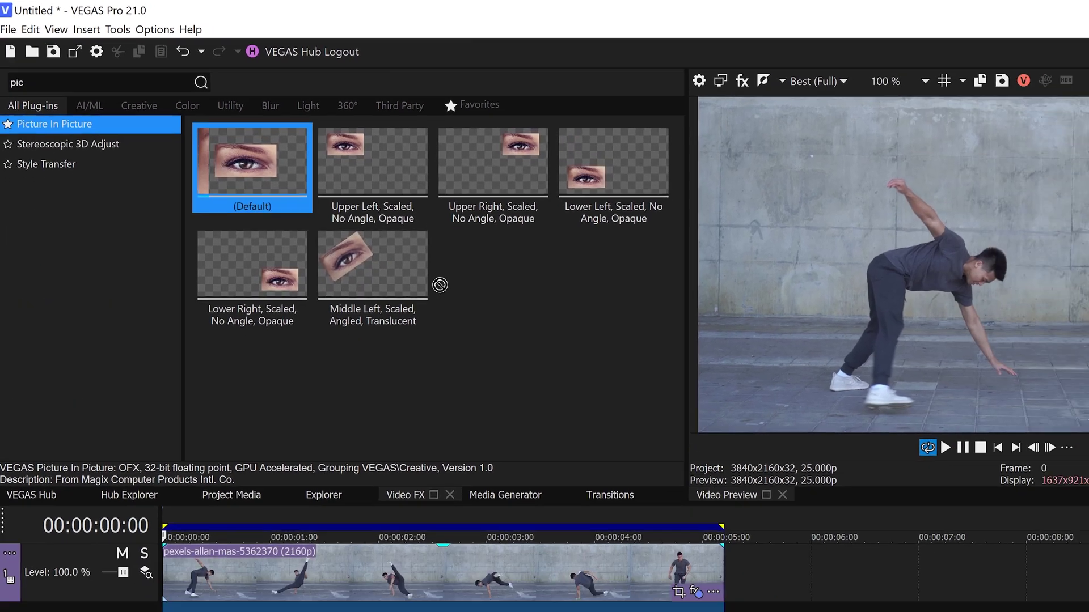
left_click_drag(440, 285, 433, 566)
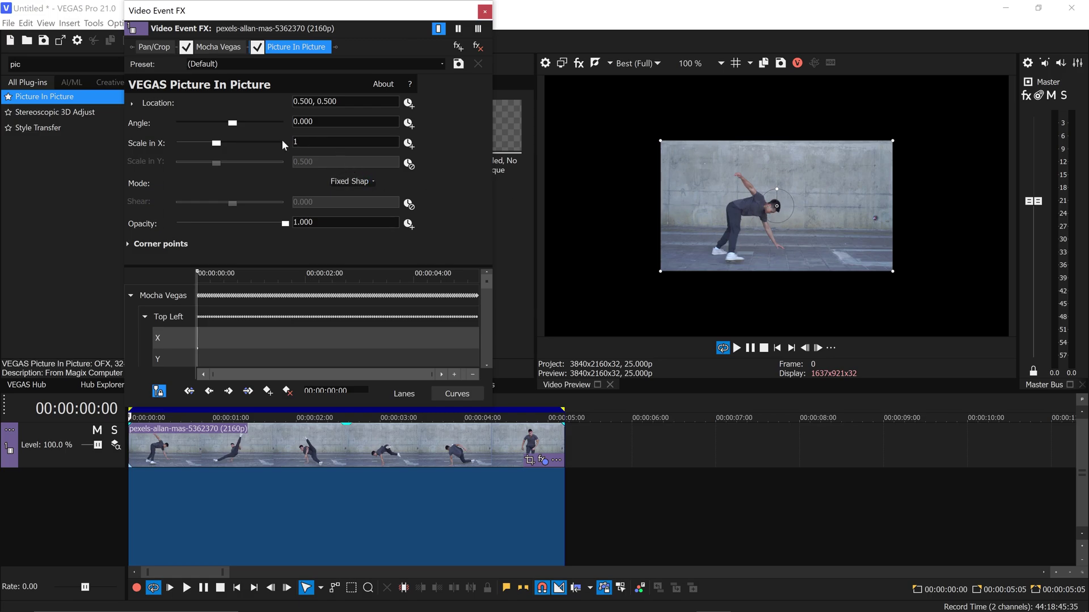
Step: Set Picture In Picture scale to 1 and export the Mocha tracking data to VEGAS Picture In Picture
left_click(318, 121)
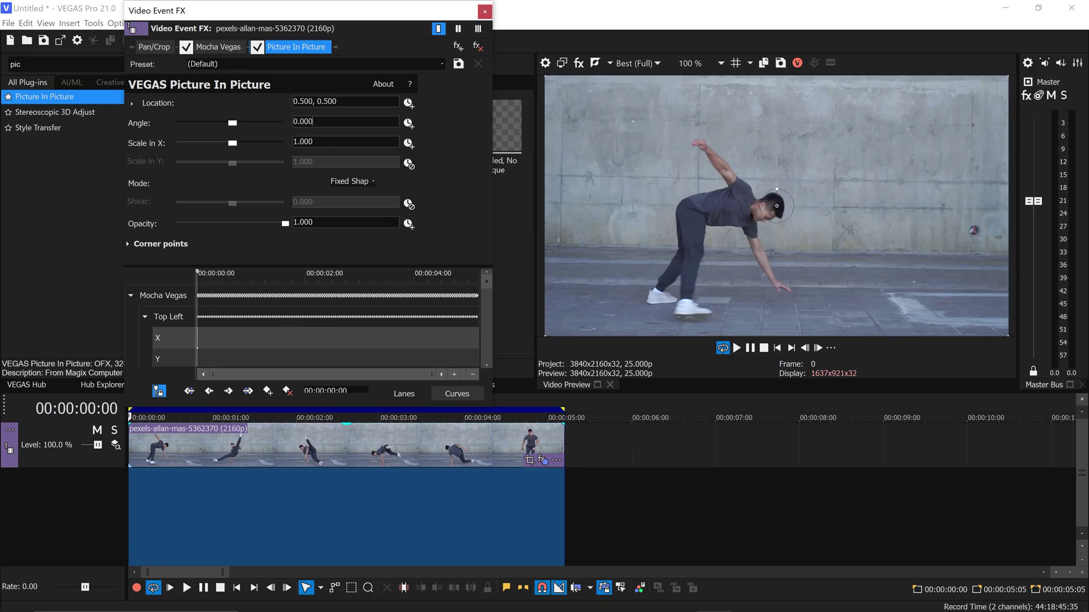
left_click(219, 46)
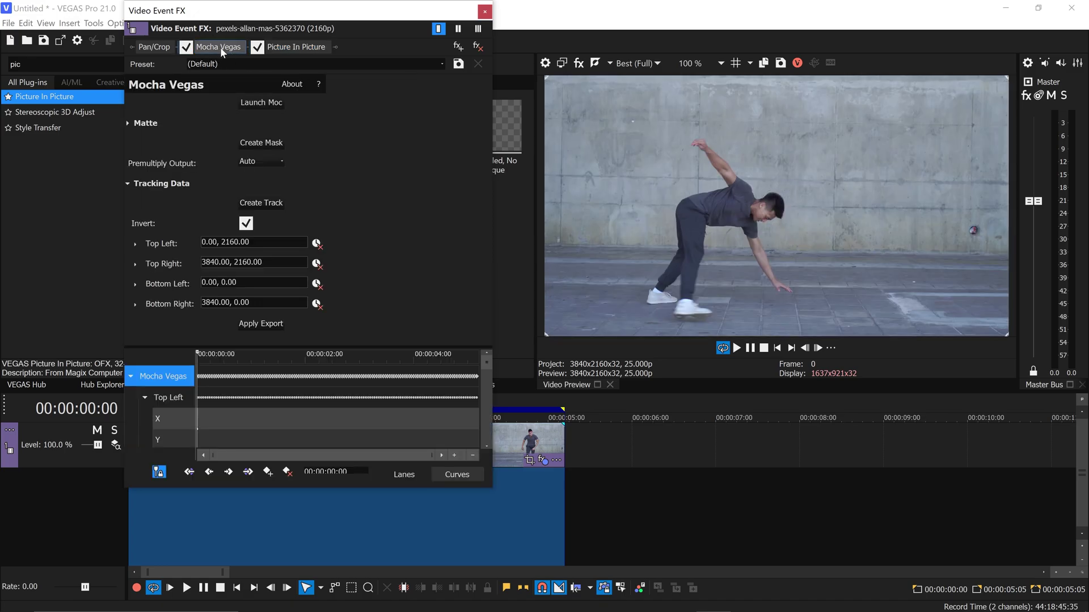
left_click(262, 324)
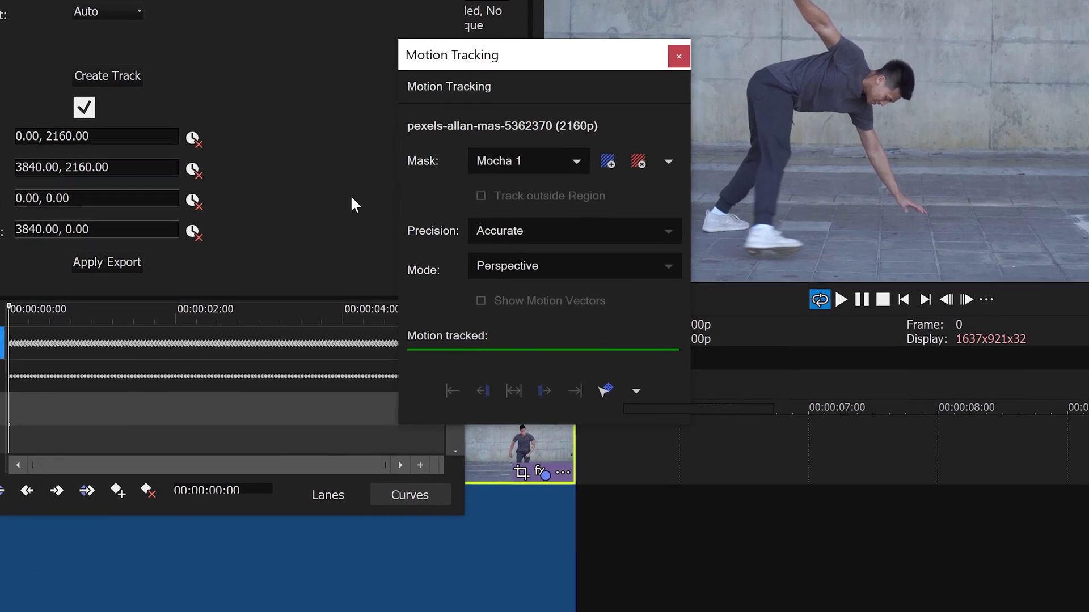
left_click(636, 392)
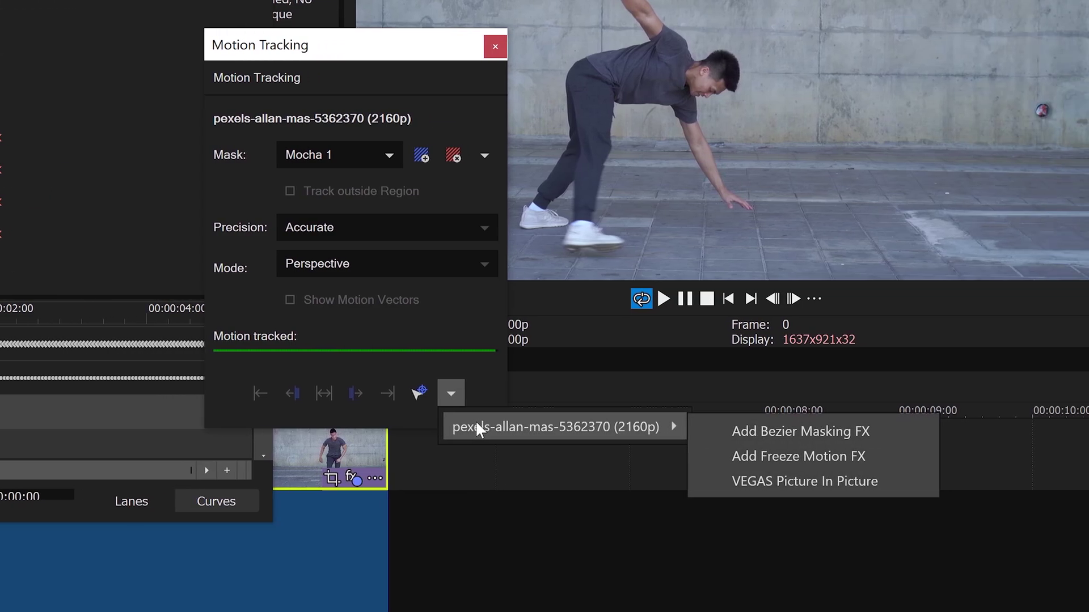
mouse_move(566, 426)
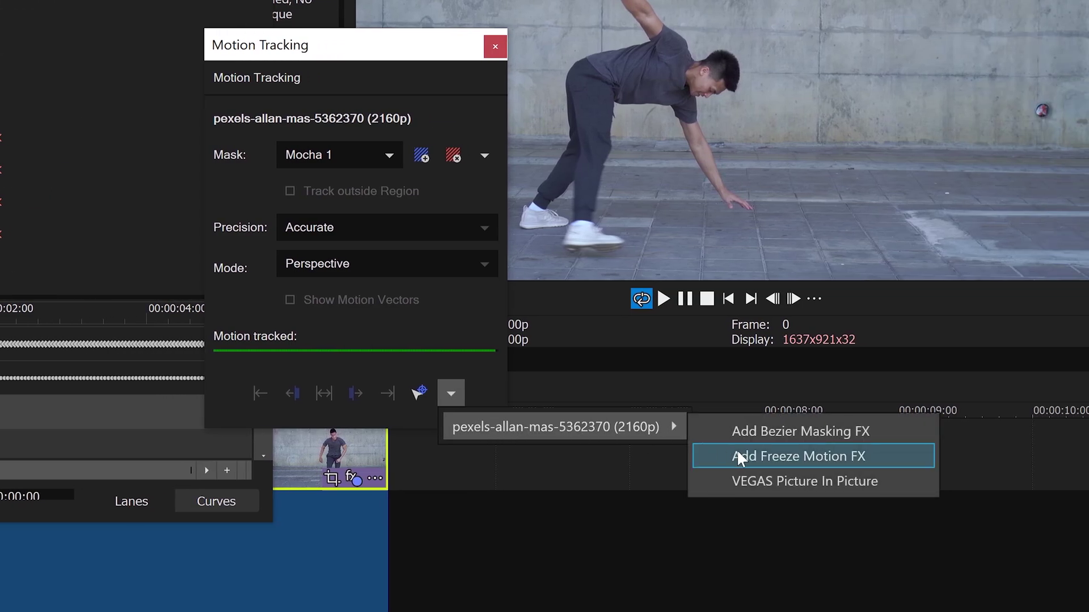
left_click(748, 481)
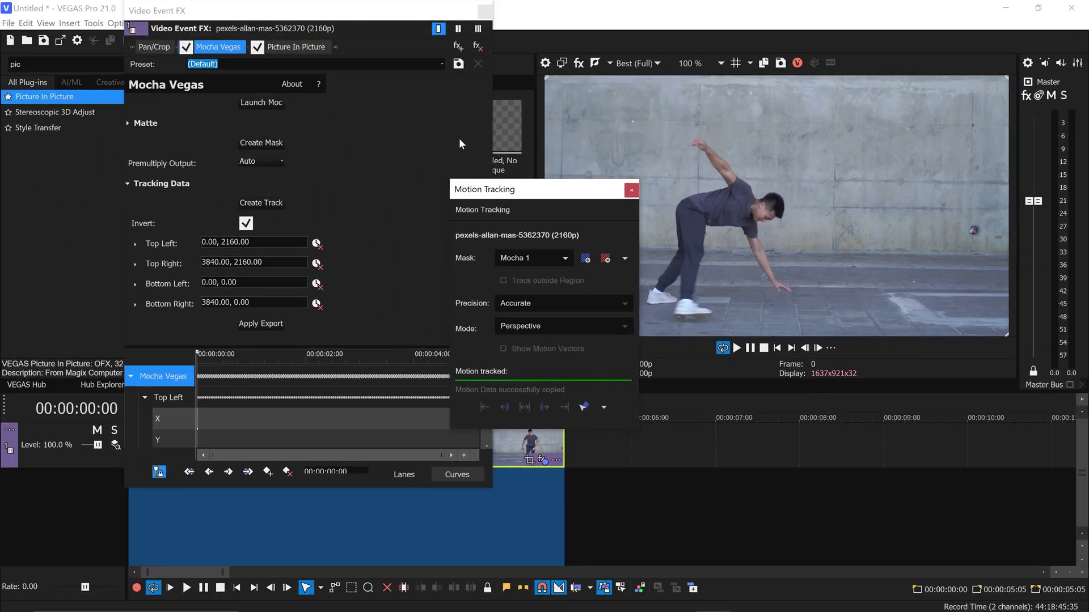
left_click(630, 191)
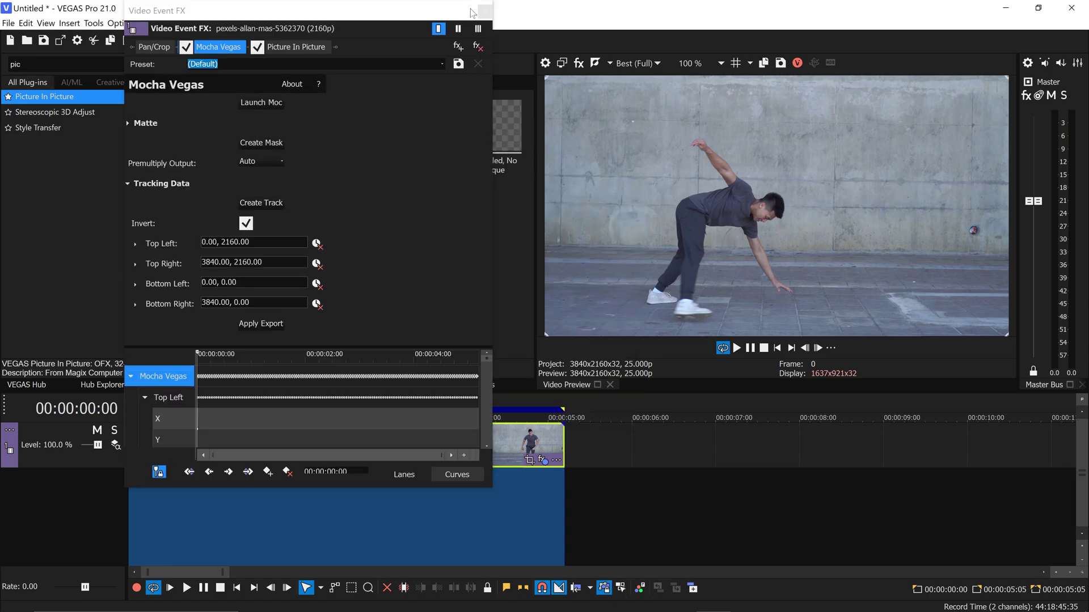
Step: Close the Video Event FX window and play the timeline to review the stabilized clip
left_click(484, 12)
key("space")
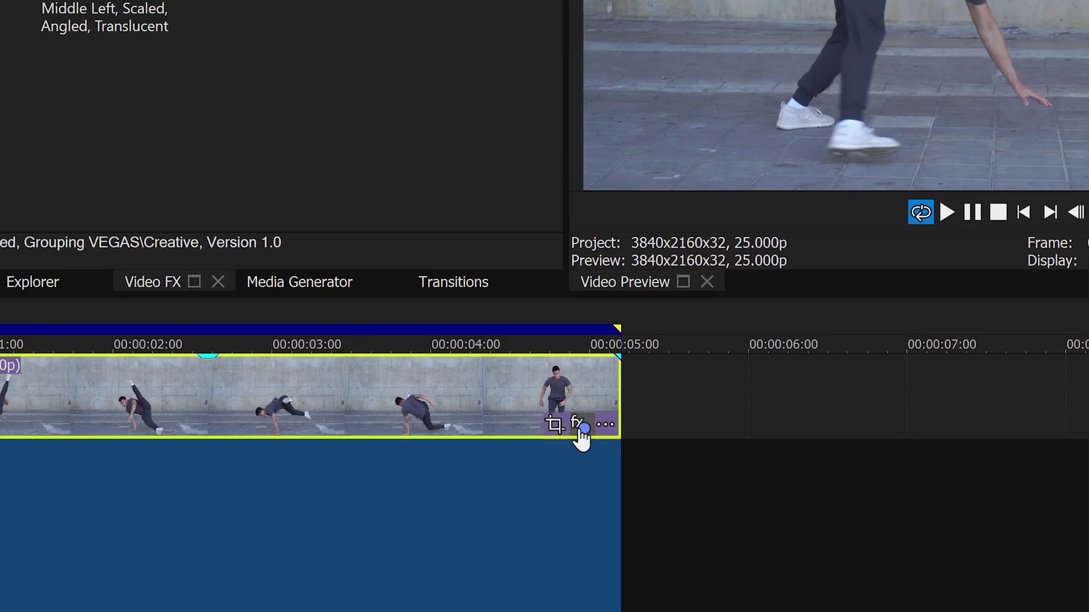
Step: Move Pan/Crop to the end of the FX chain and crop in to about 3,581.8 × 2,014.7
left_click(539, 374)
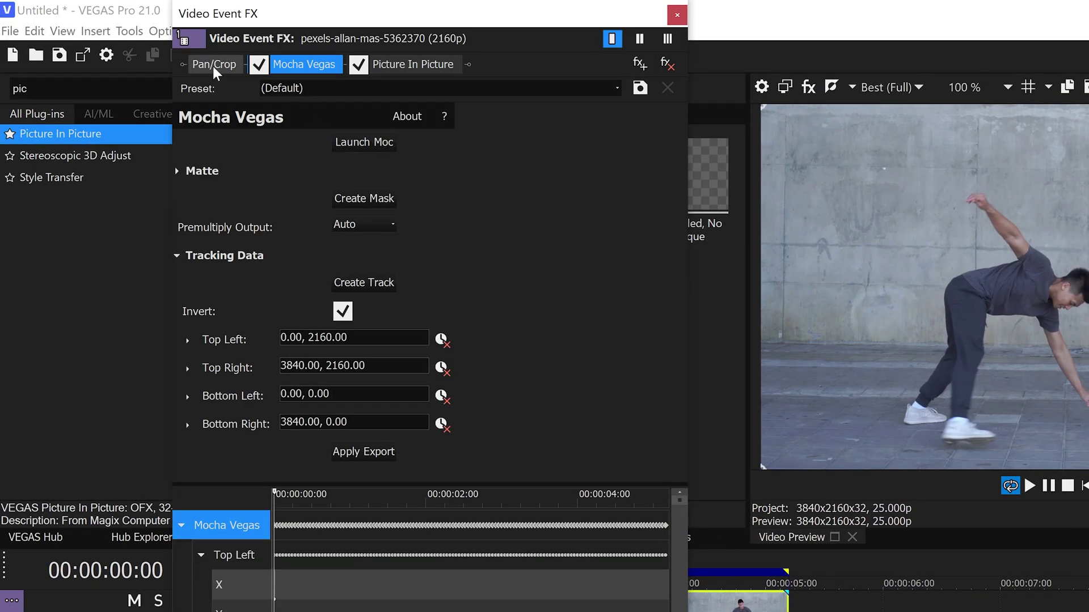
left_click_drag(463, 66, 462, 66)
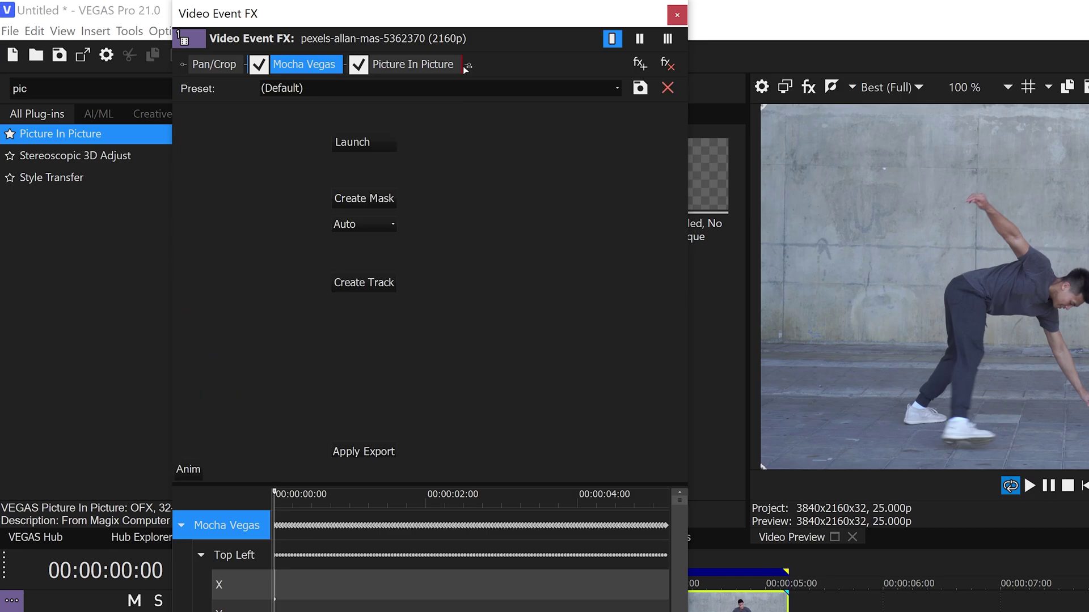
left_click(430, 66)
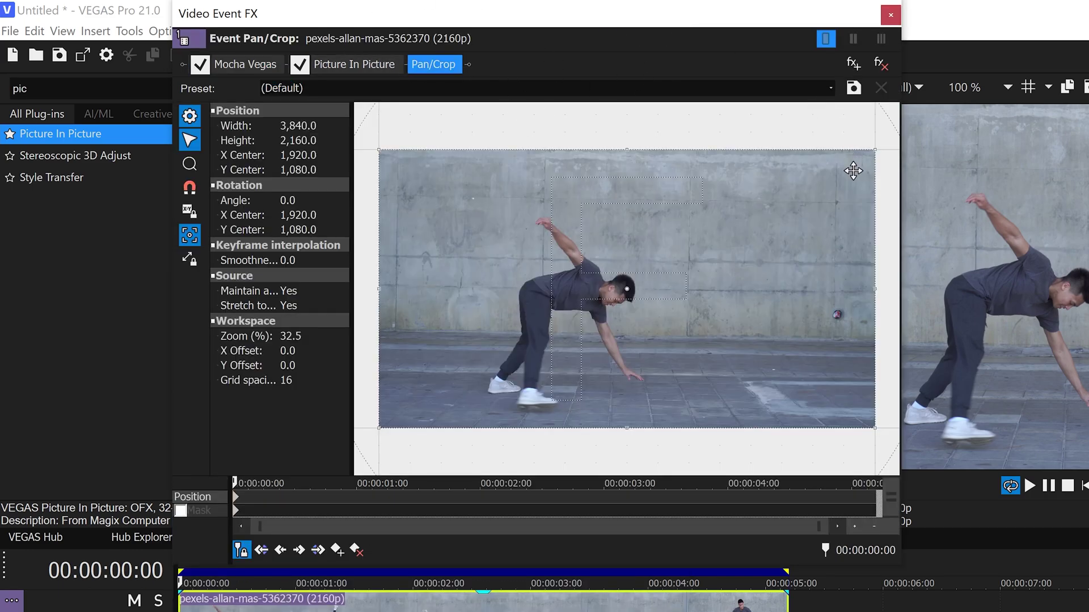
left_click_drag(875, 150, 857, 156)
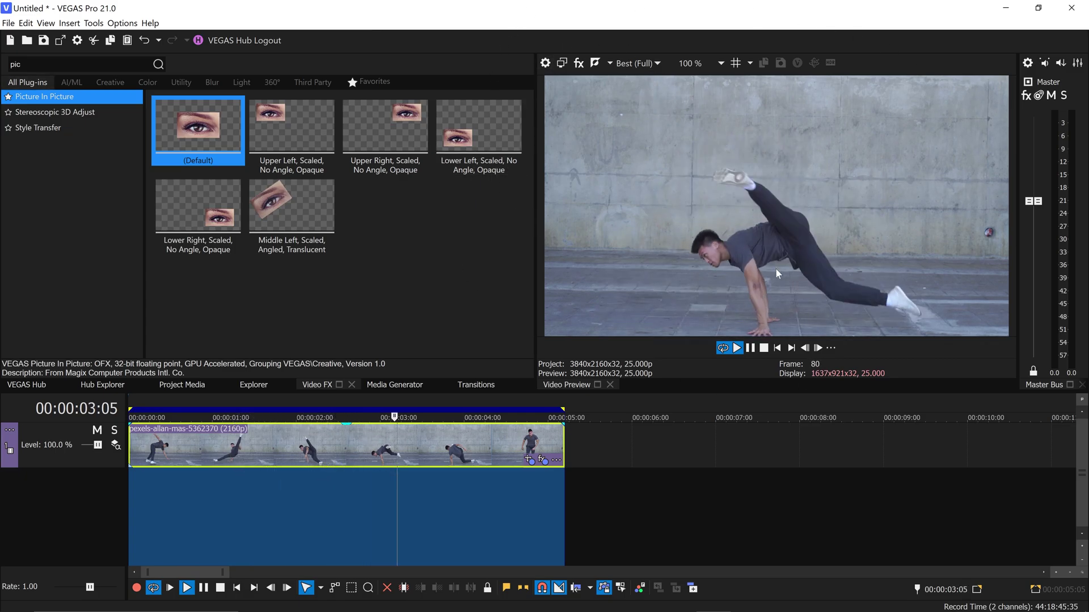
Step: Stop playback, reset Pan/Crop to the (Default) 3,840 × 2,160 full frame, and select Mocha Vegas
key("space")
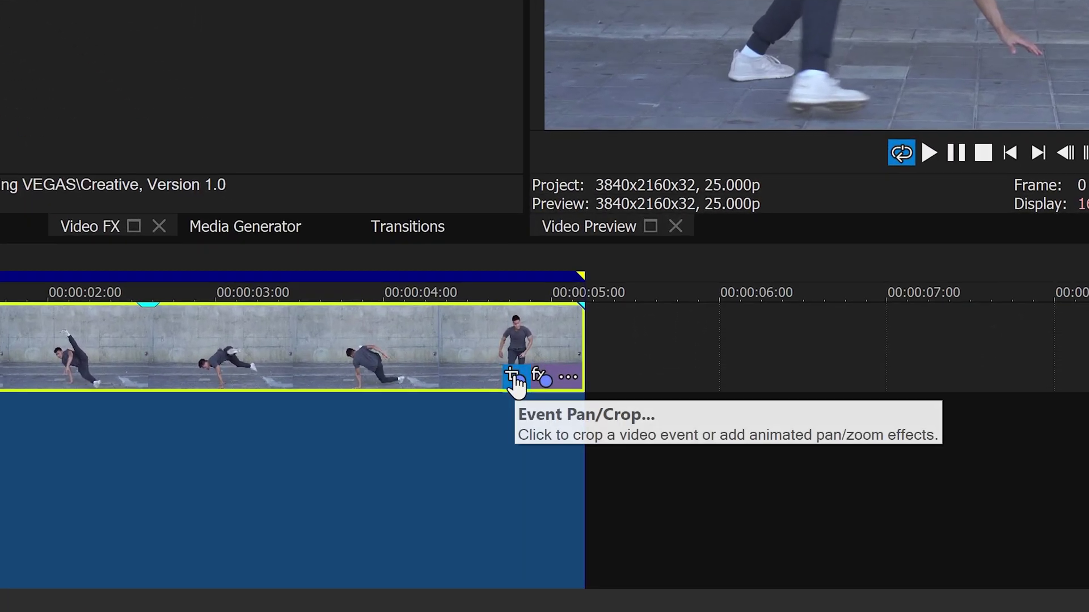
left_click(529, 460)
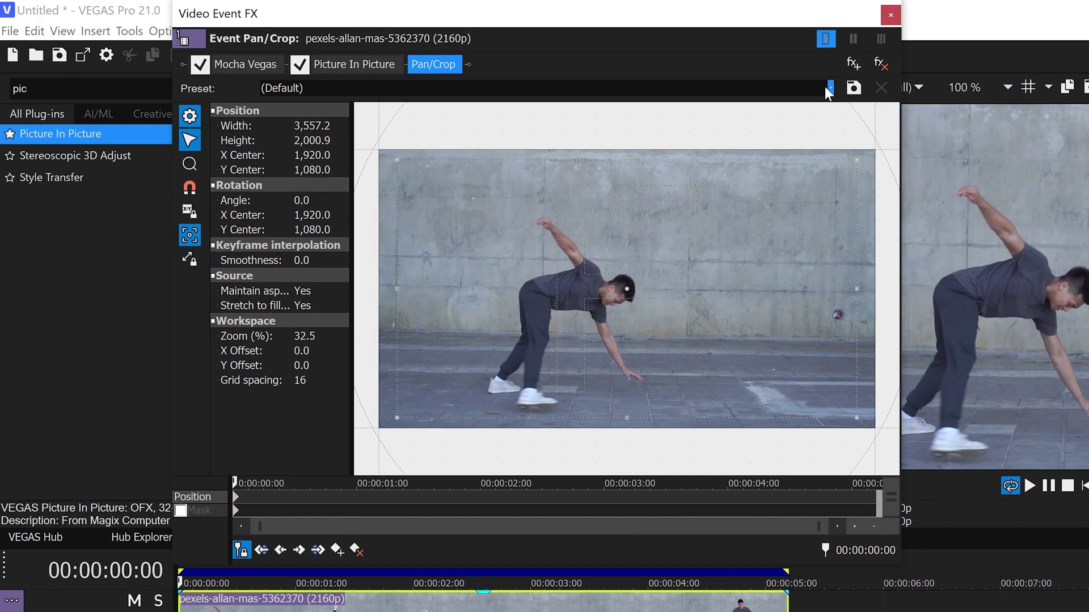
left_click(829, 89)
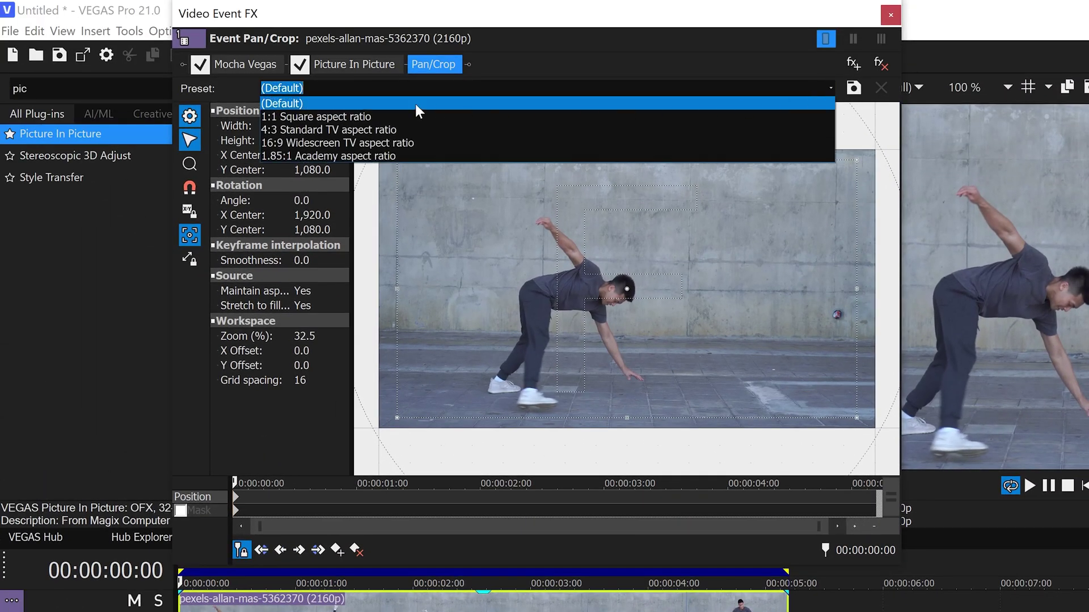
left_click(295, 104)
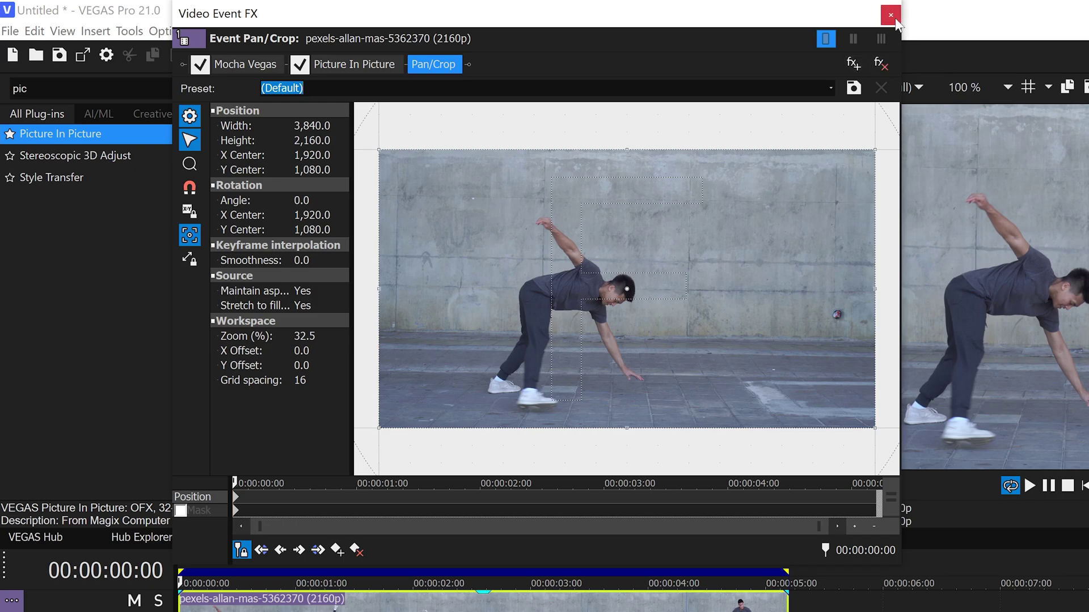
left_click(243, 66)
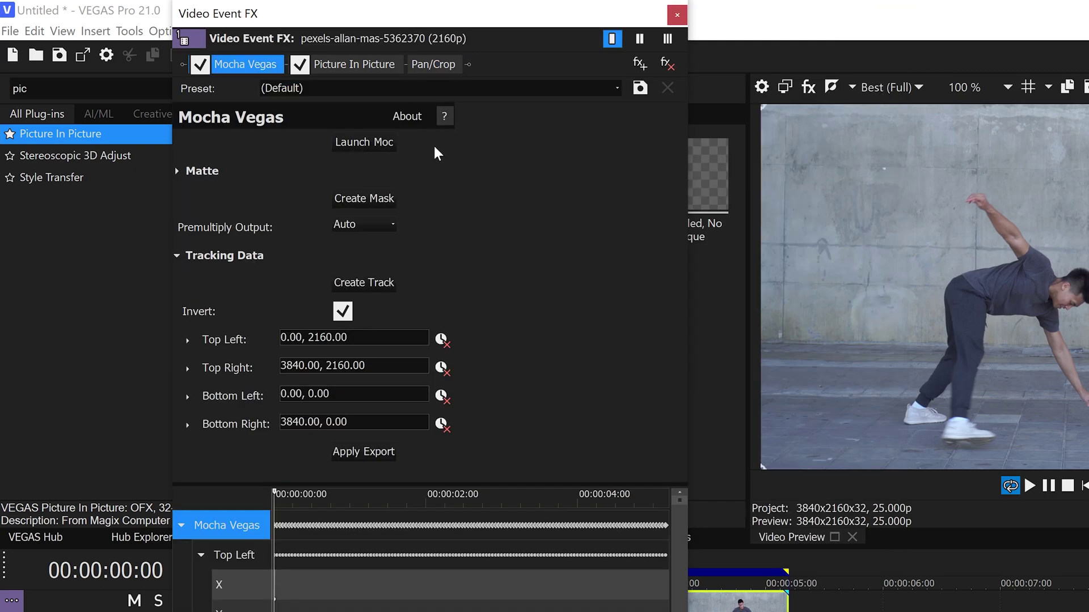
Step: Relaunch Mocha and draw a full-frame rectangle shape as a new Layer 2
left_click(348, 142)
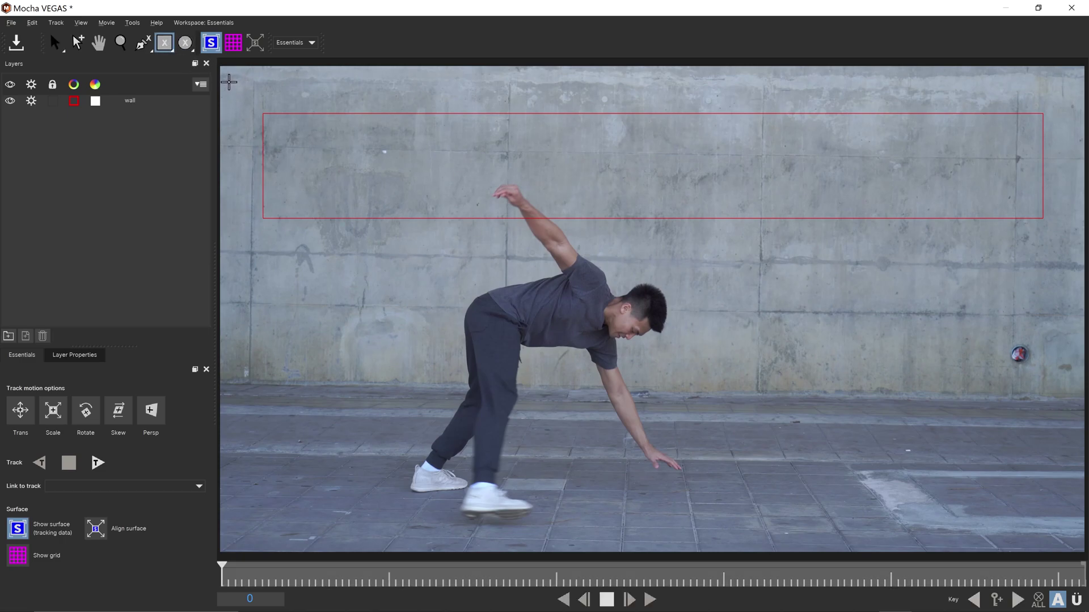
mouse_move(230, 82)
left_mouse_down()
mouse_move(332, 159)
mouse_move(703, 385)
mouse_move(978, 471)
mouse_move(1073, 541)
left_mouse_up()
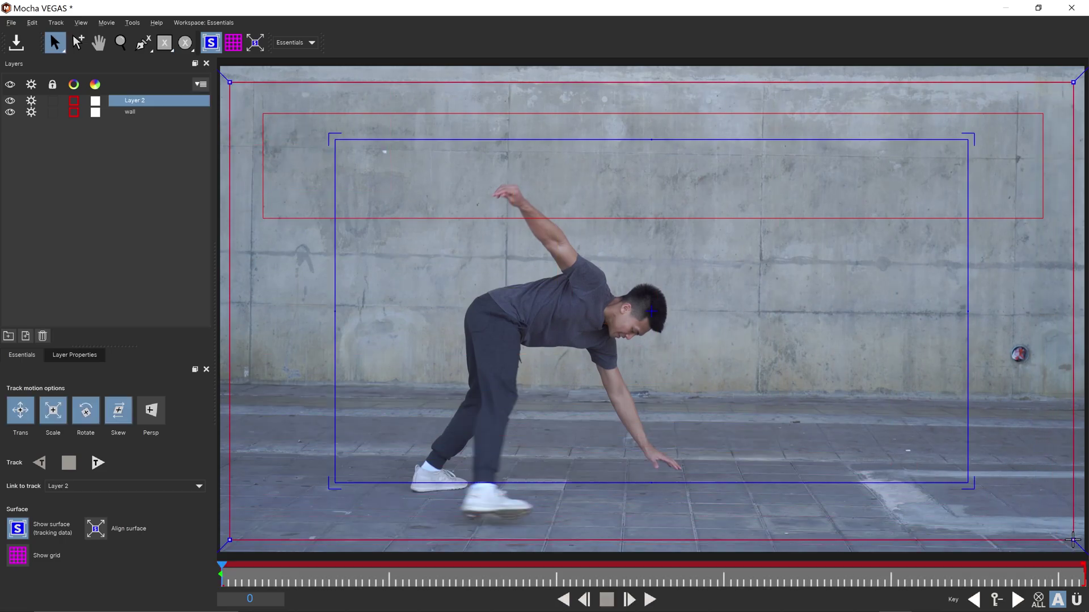
scroll(324, 138, "down", 3)
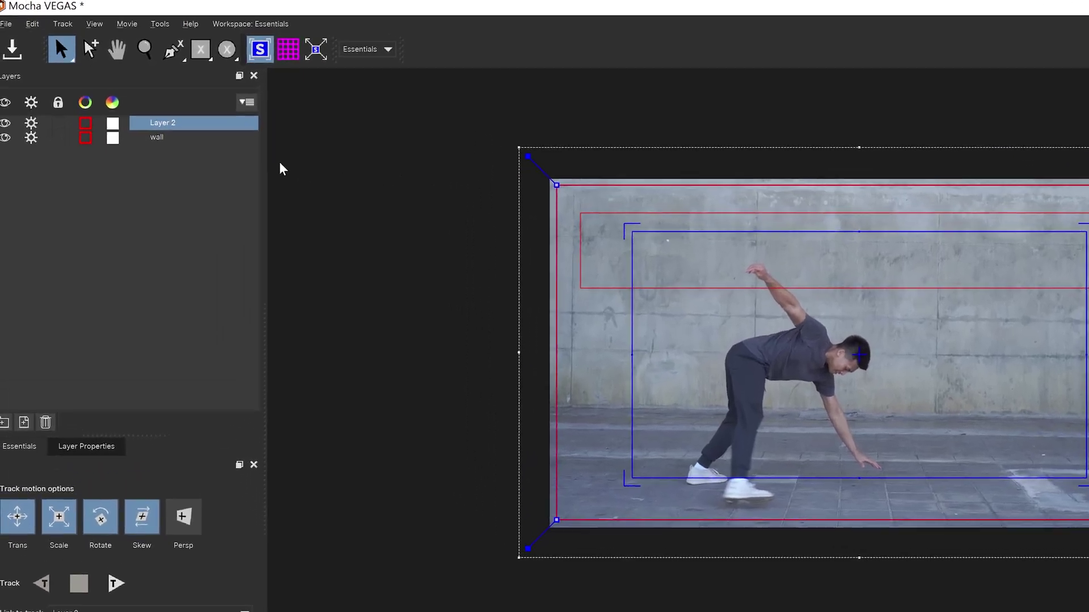
double_click(139, 101)
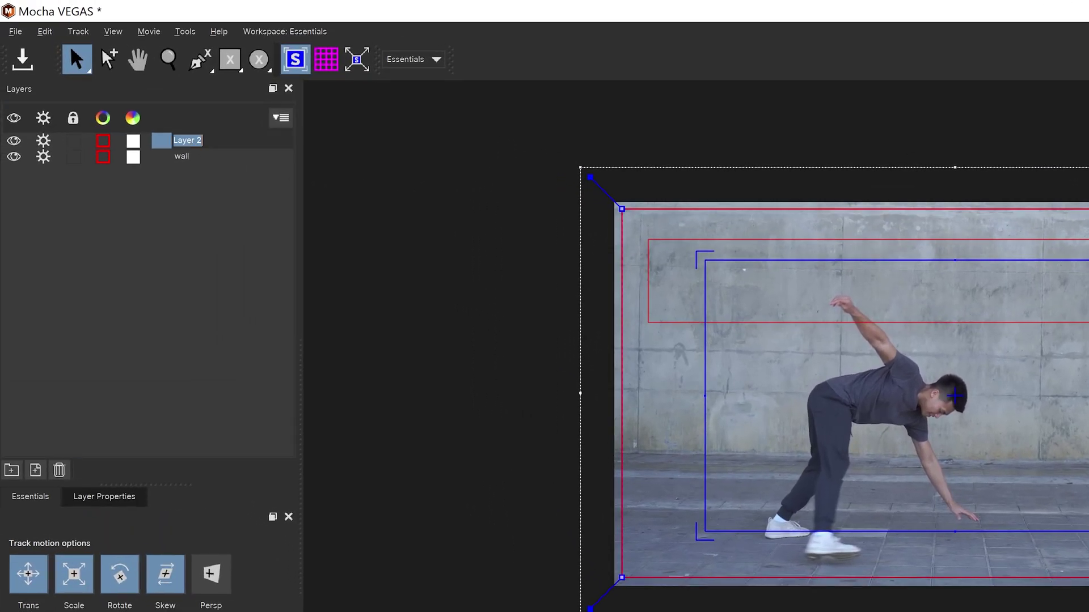
Step: Name the new layer 'wall 2' and link it to the wall track
type("wall 2")
left_click(197, 183)
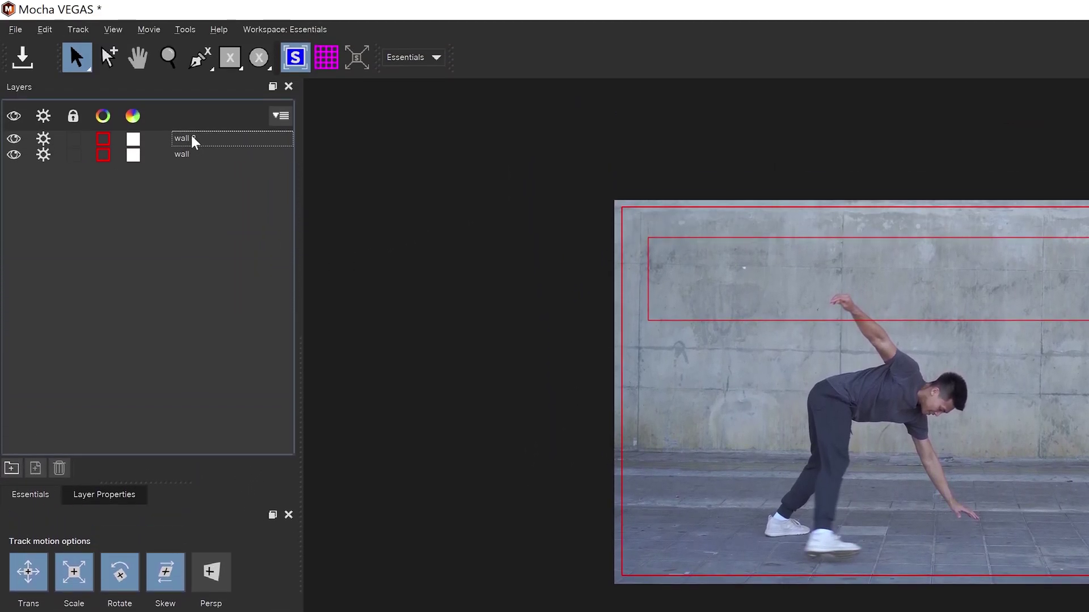
left_click(195, 138)
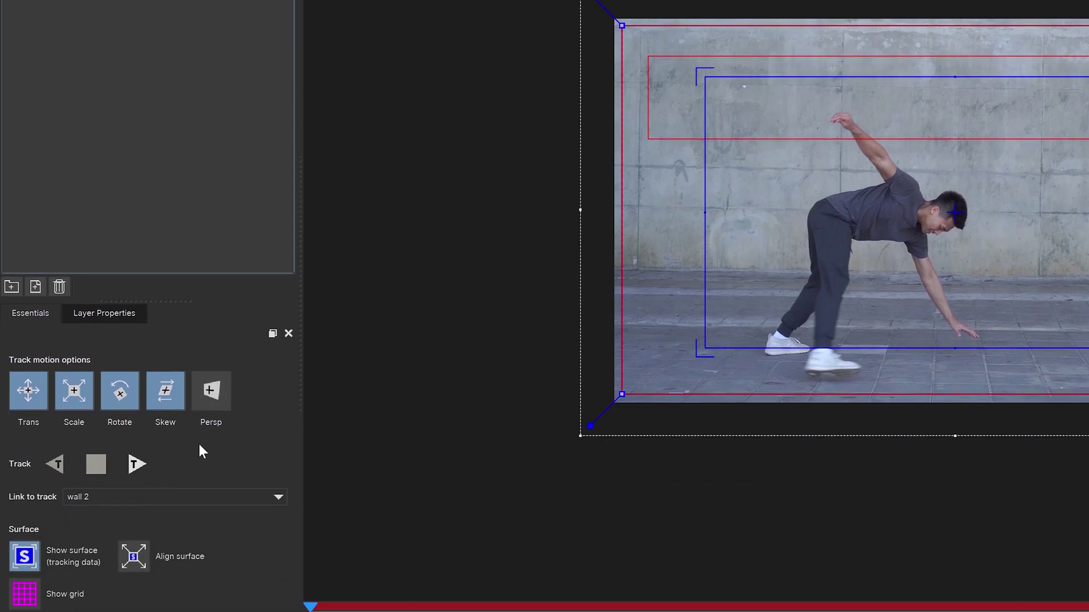
left_click(137, 438)
left_click(97, 477)
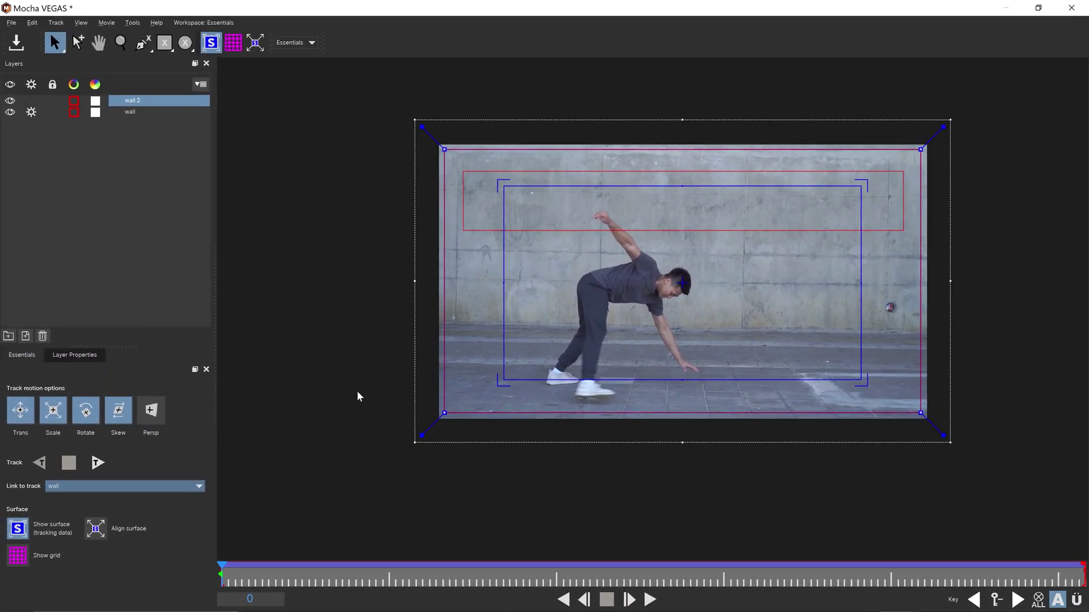
Step: Track wall 2 forward through the clip, save, and close Mocha
key("t")
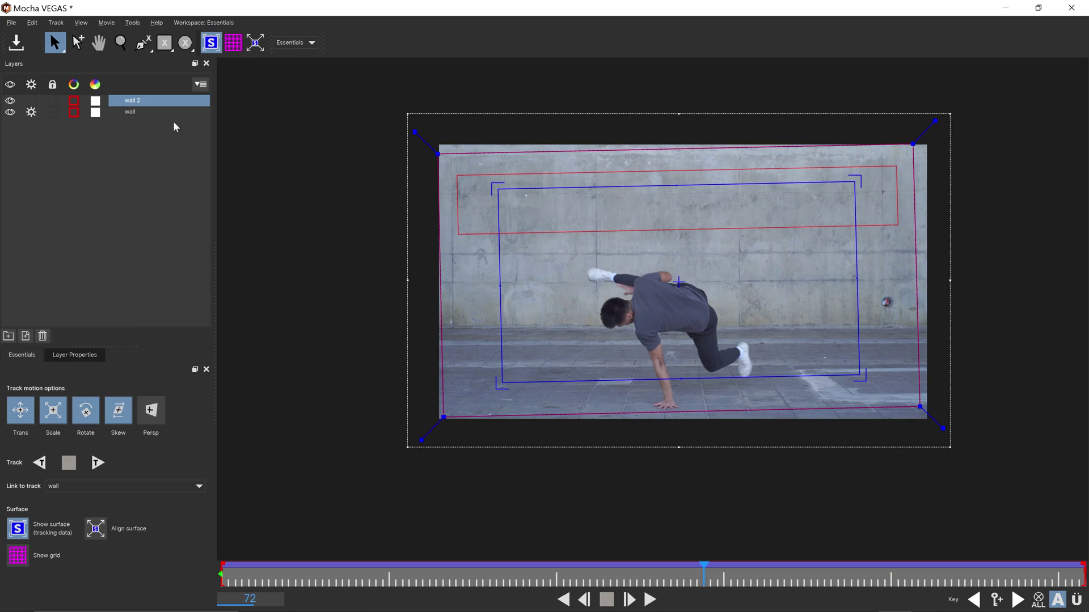
left_click(19, 48)
left_click(1071, 7)
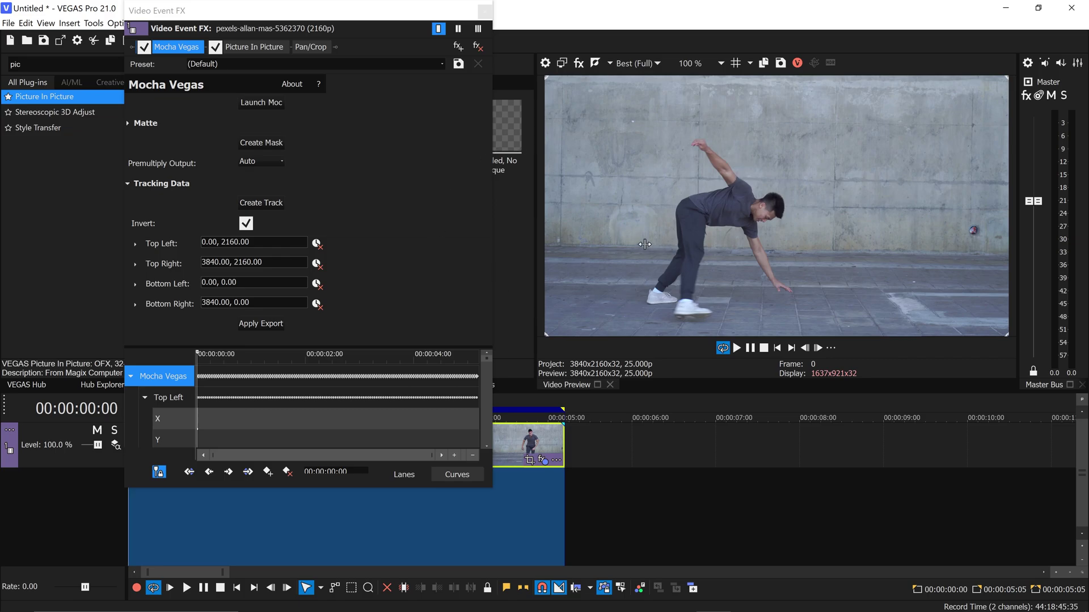
Step: Duplicate the dance clip so a copy sits right after the original on the timeline
left_click(485, 11)
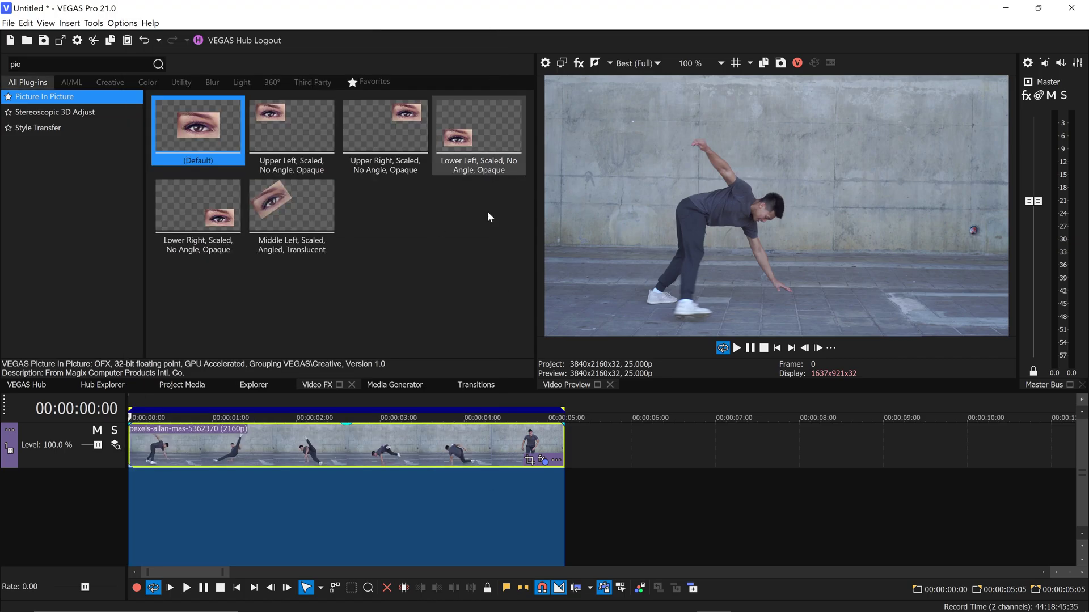
left_click(361, 442)
key("ctrl+c")
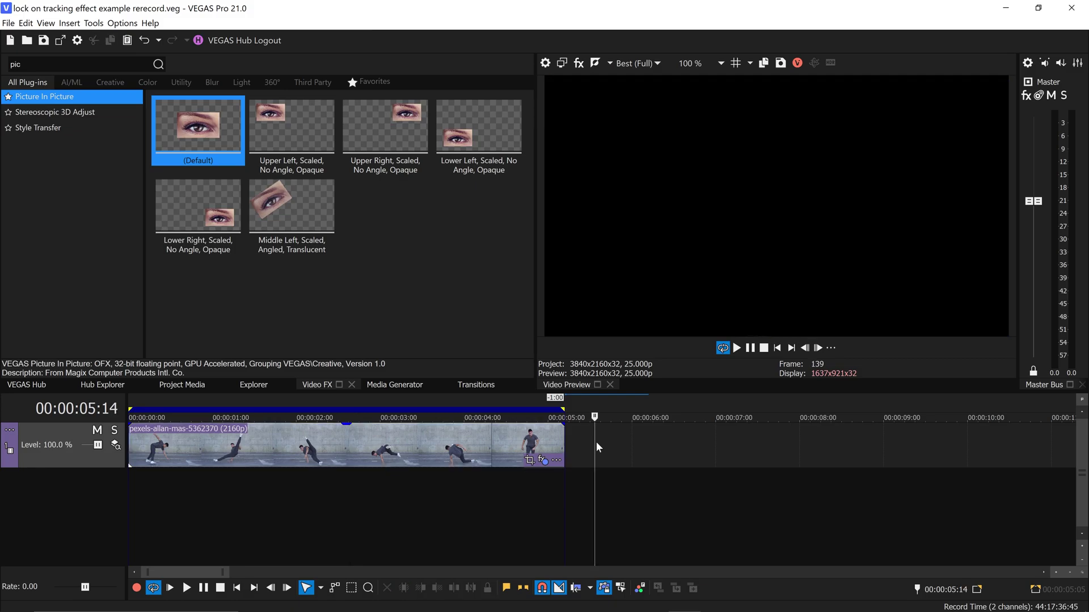
key("ctrl+v")
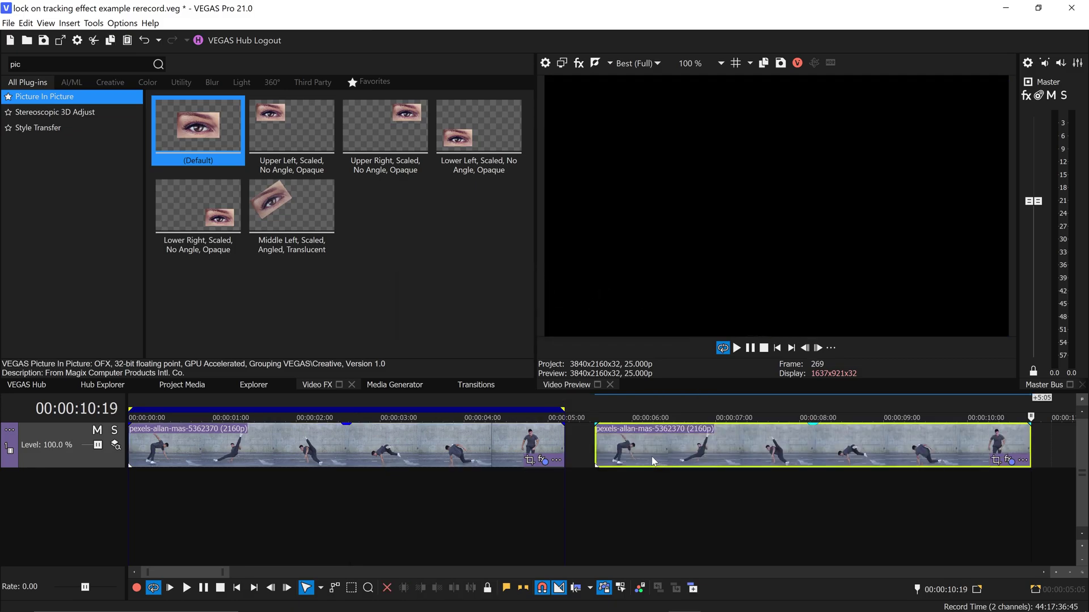
Step: Strip Mocha Vegas and Picture In Picture from the copy, leaving only Pan/Crop
left_click(1009, 461)
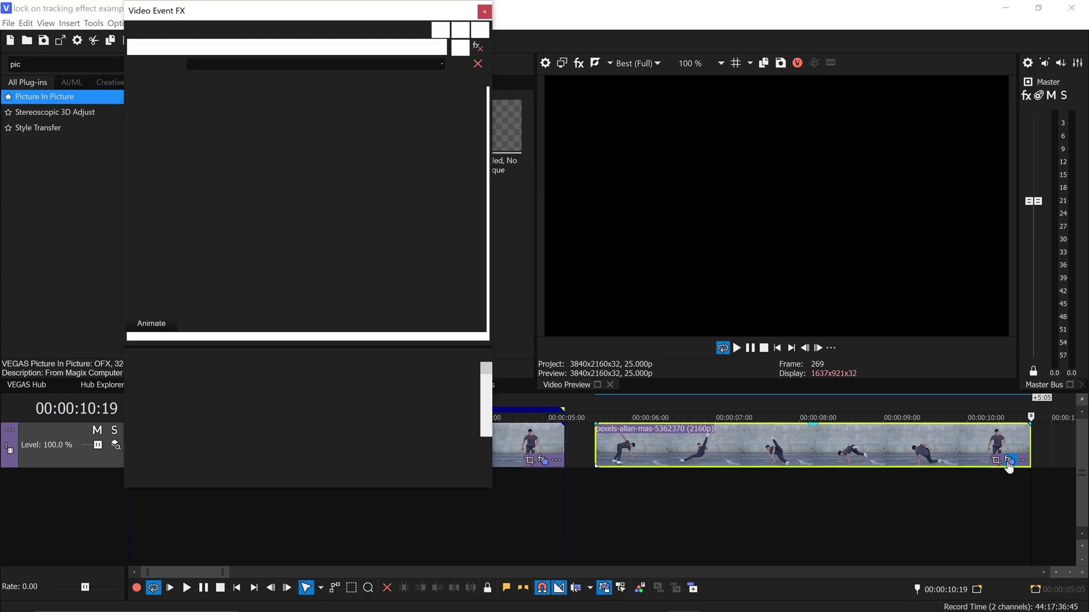
left_click(478, 46)
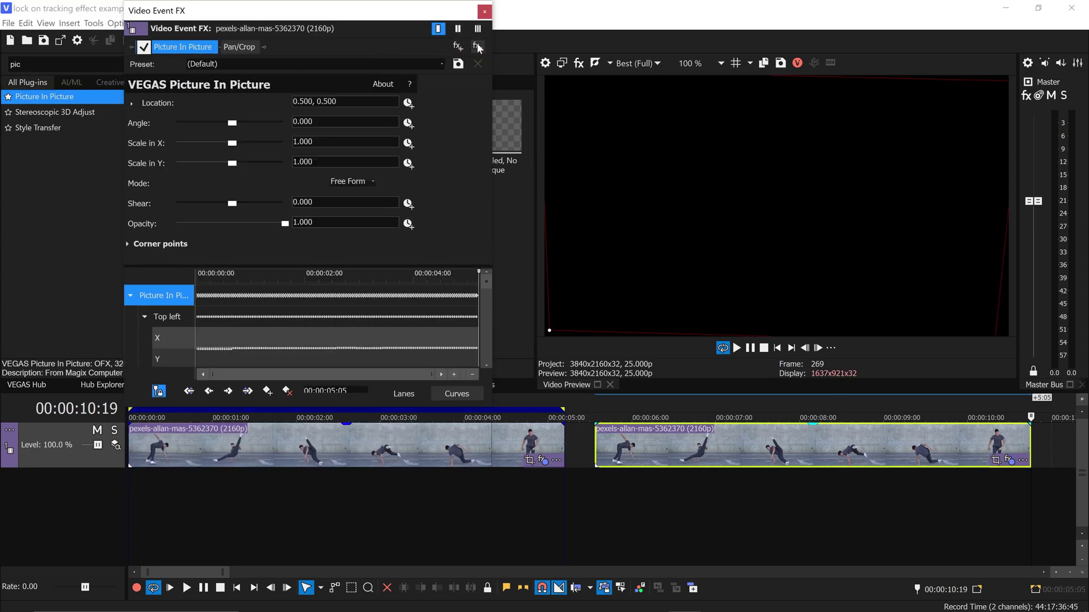
left_click(478, 47)
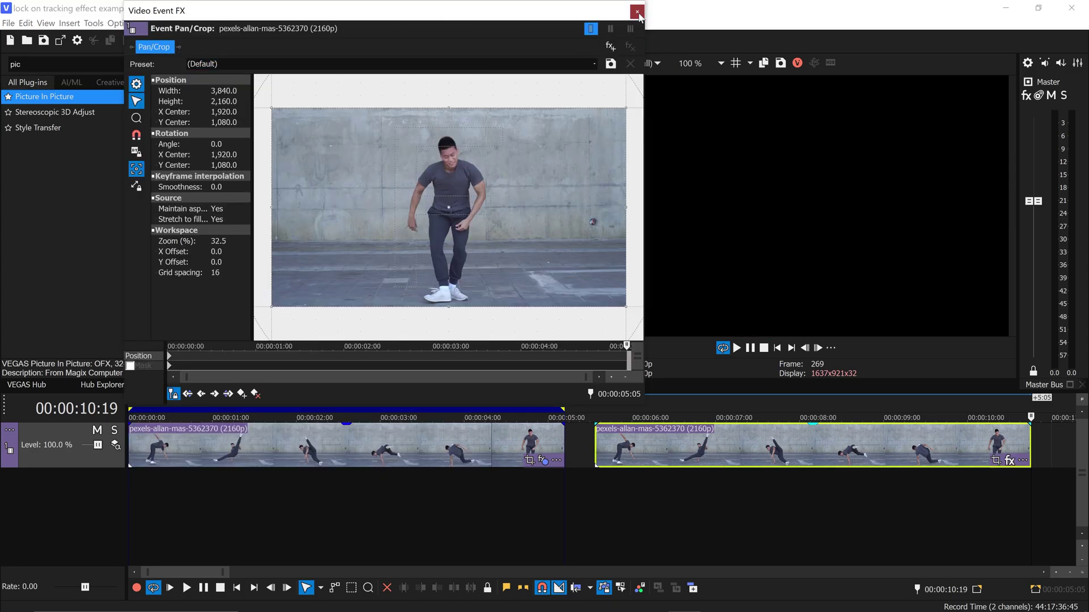
left_click(637, 12)
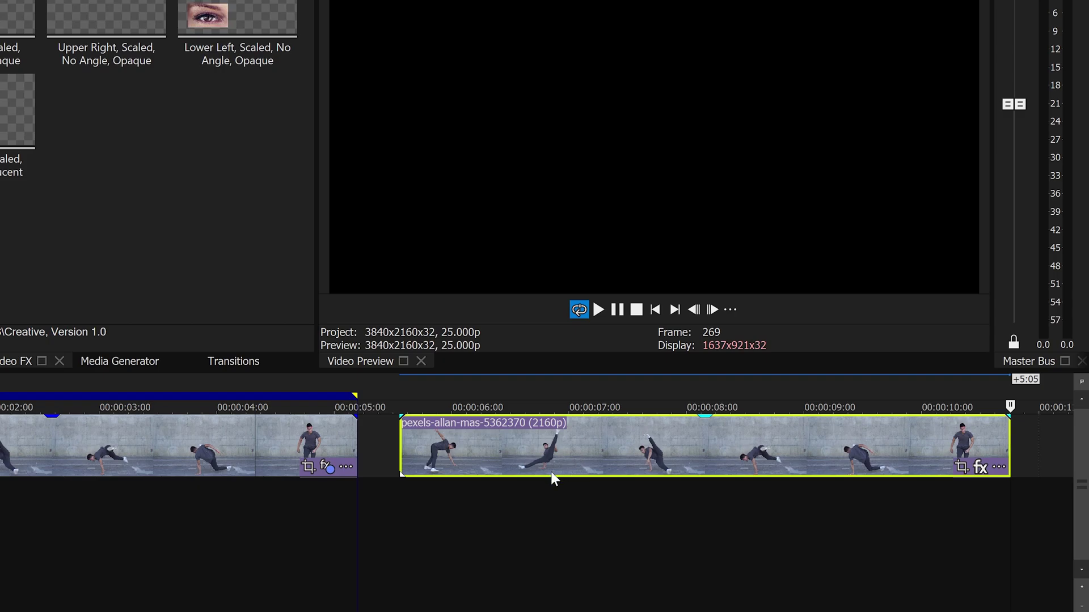
Step: Freeze the copied clip with a 0% velocity envelope and drag it to a new track below, starting at 0
right_click(482, 451)
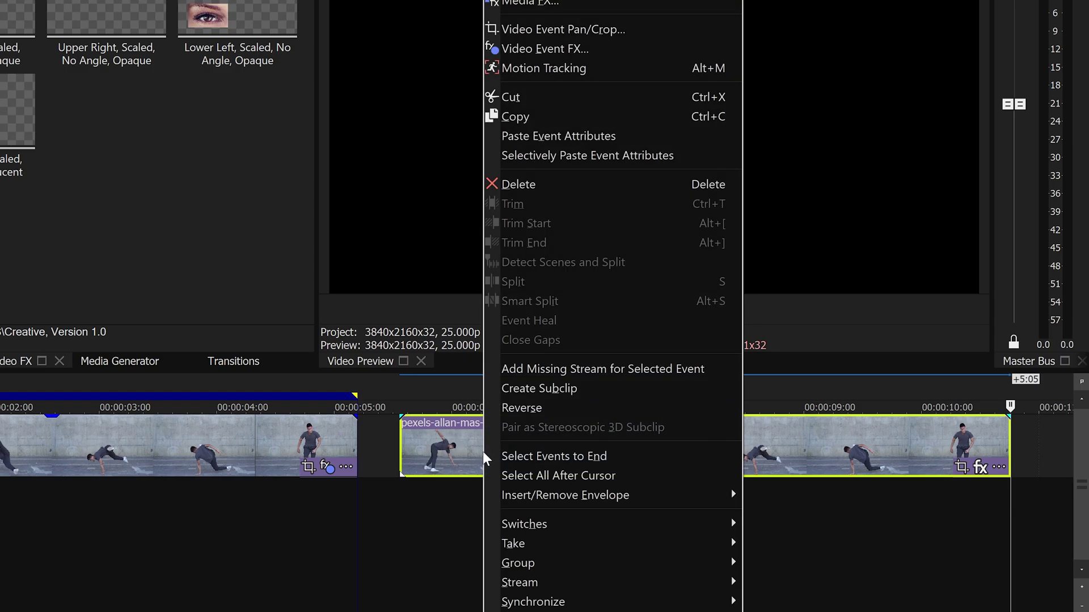
mouse_move(561, 494)
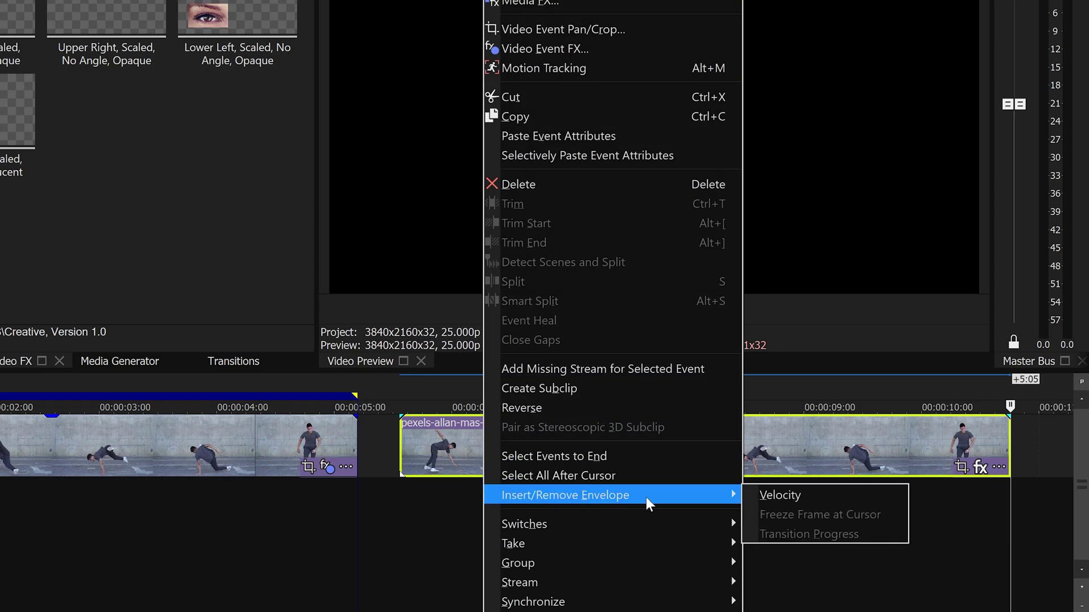
left_click(788, 495)
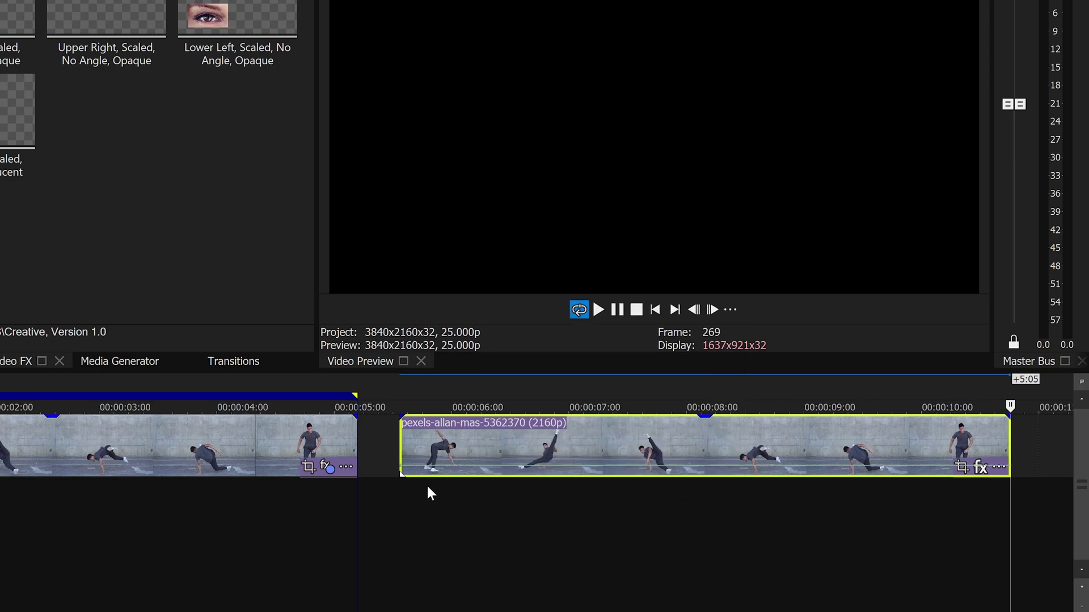
right_click(401, 467)
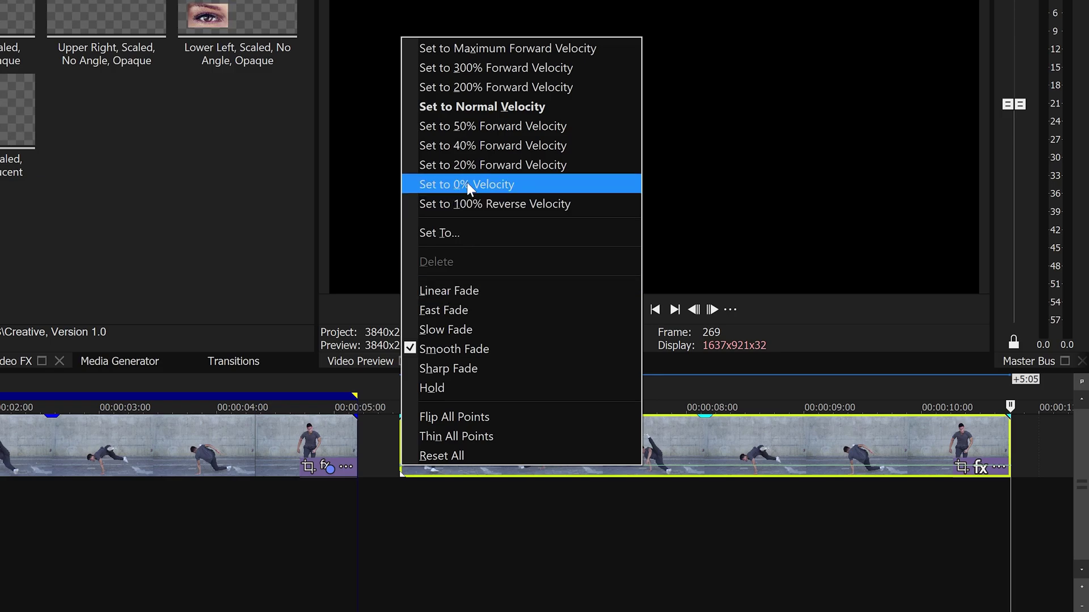
left_click(467, 184)
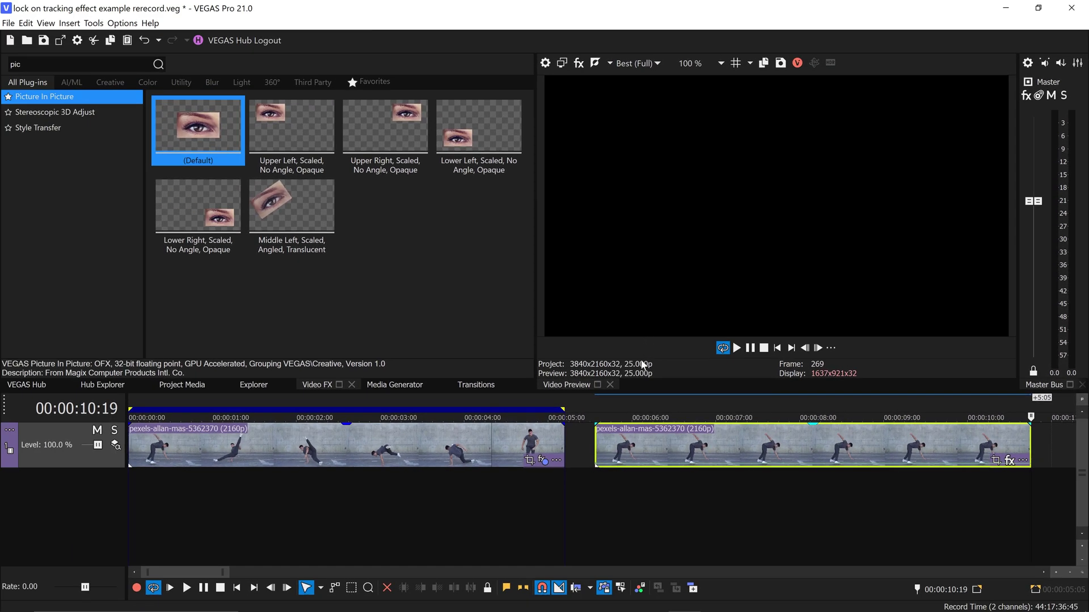
left_click(621, 451)
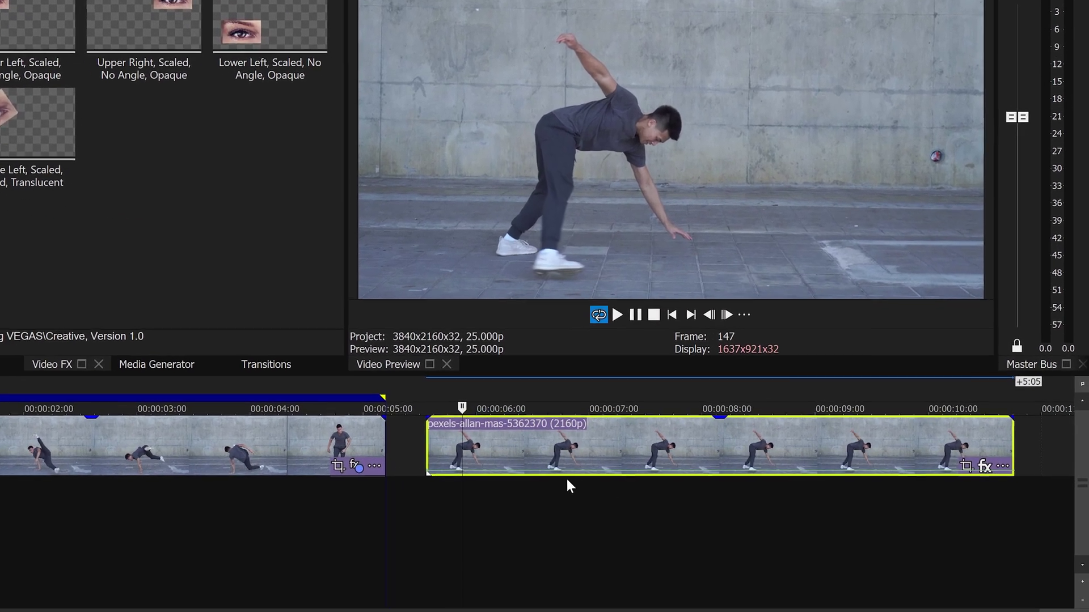
left_click_drag(481, 448, 0, 500)
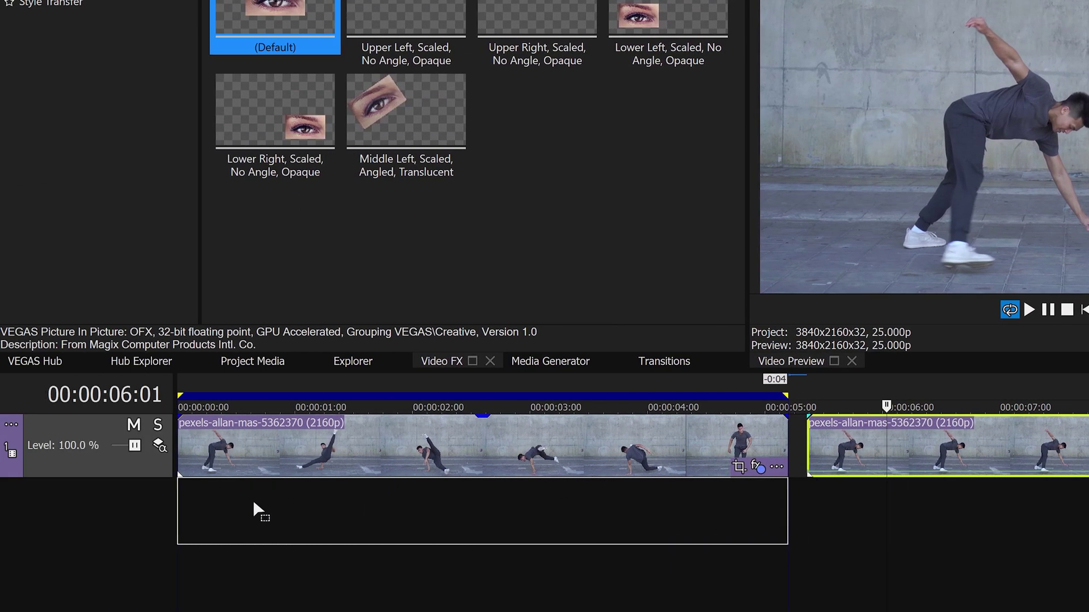
left_click(470, 505)
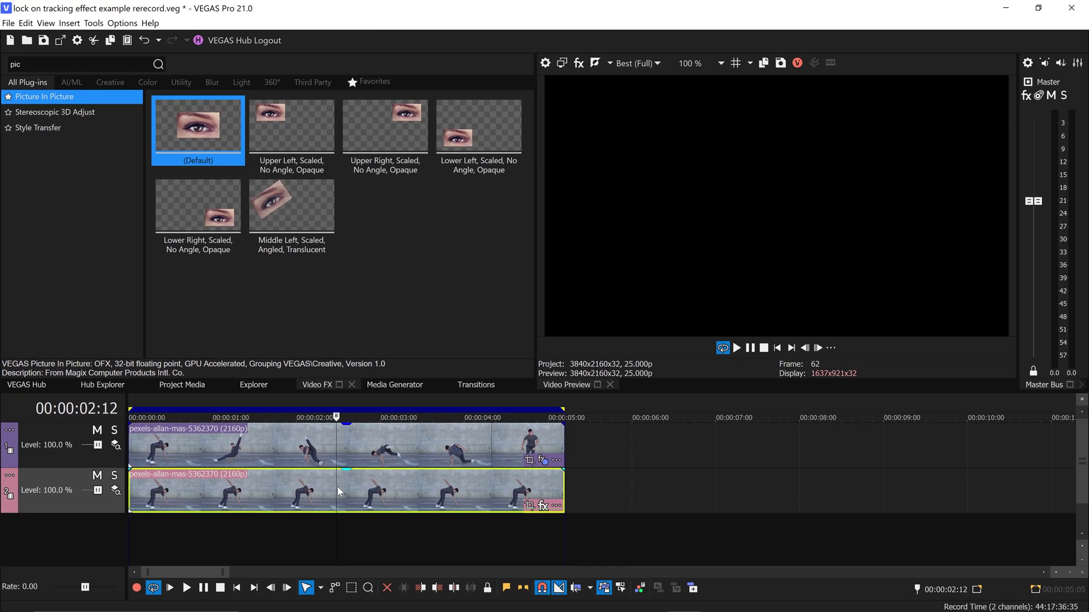
left_click(777, 347)
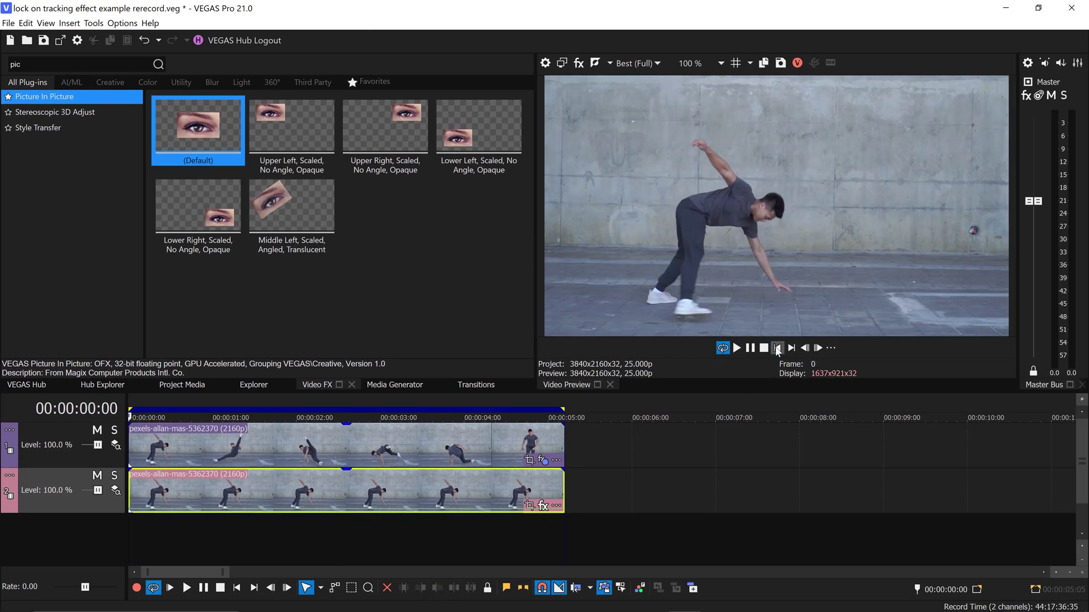
key("space")
Step: Enable Apply Matte in the top clip's Mocha Vegas effect with a feather of about 63.49
left_click(542, 461)
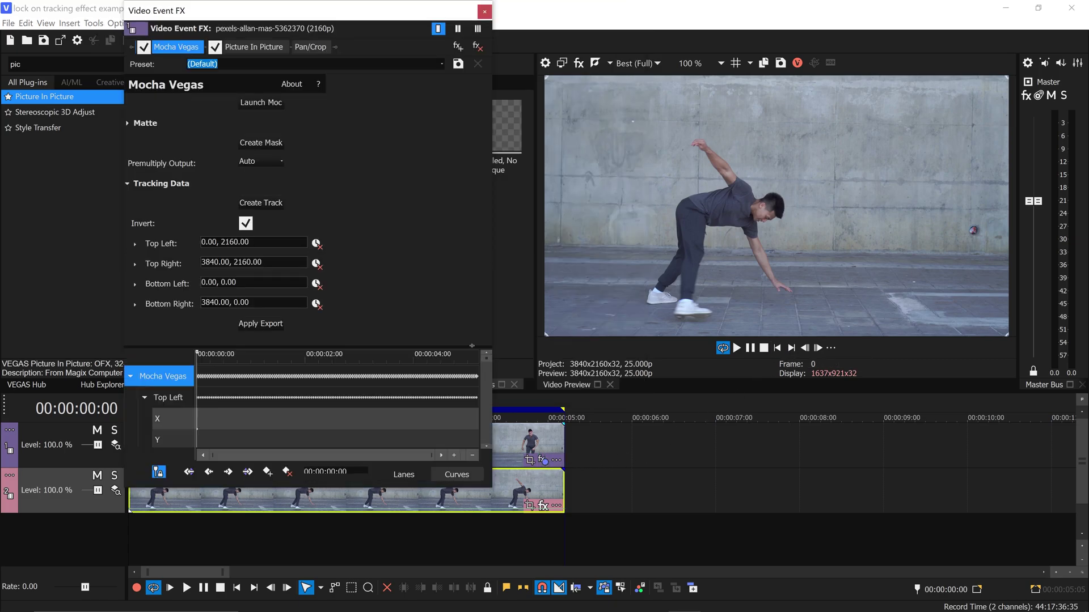
left_click(128, 122)
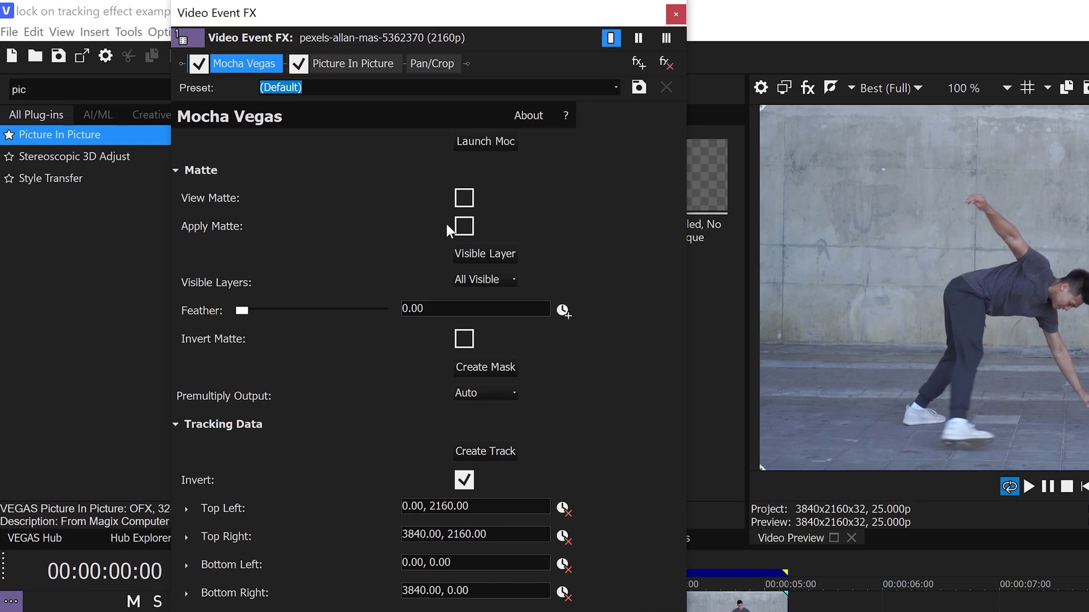
left_click(465, 227)
left_click_drag(261, 318, 247, 309)
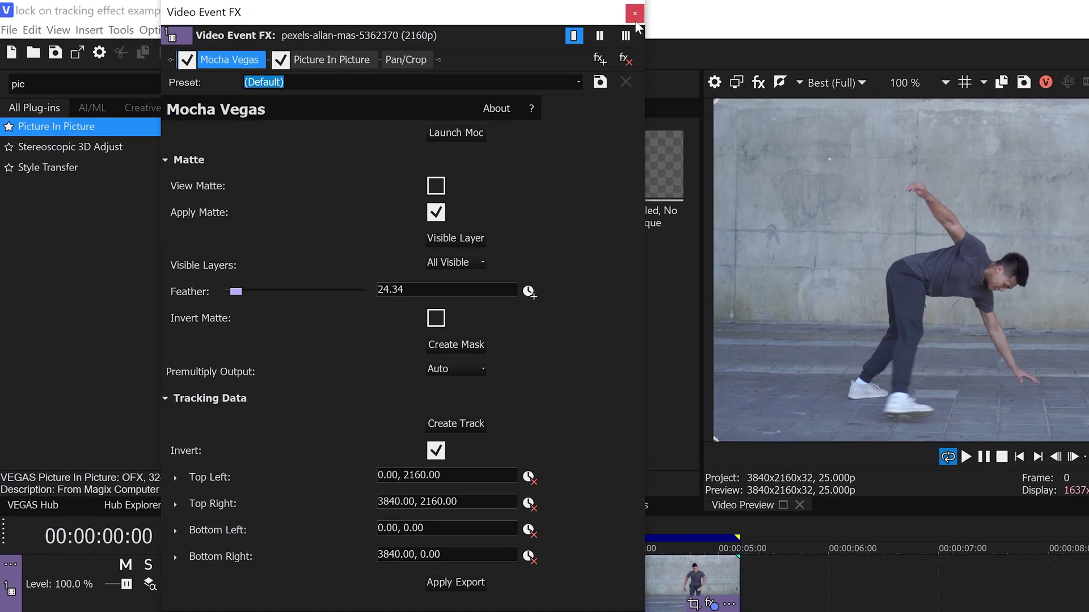
left_click(676, 14)
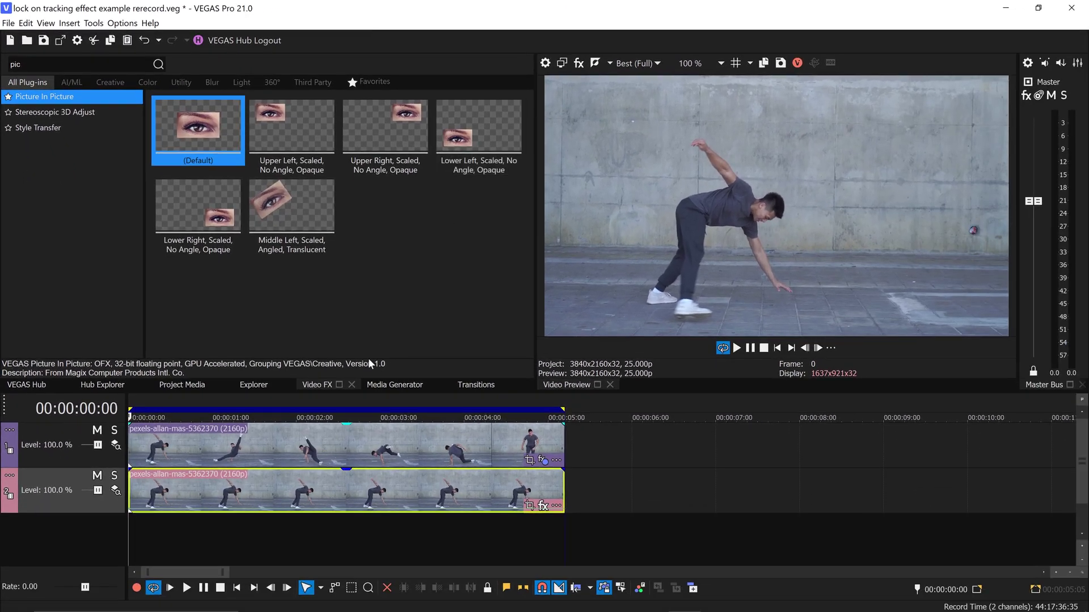
Step: Mute the frozen bottom track, toggling it once to compare before leaving it muted
left_click(97, 477)
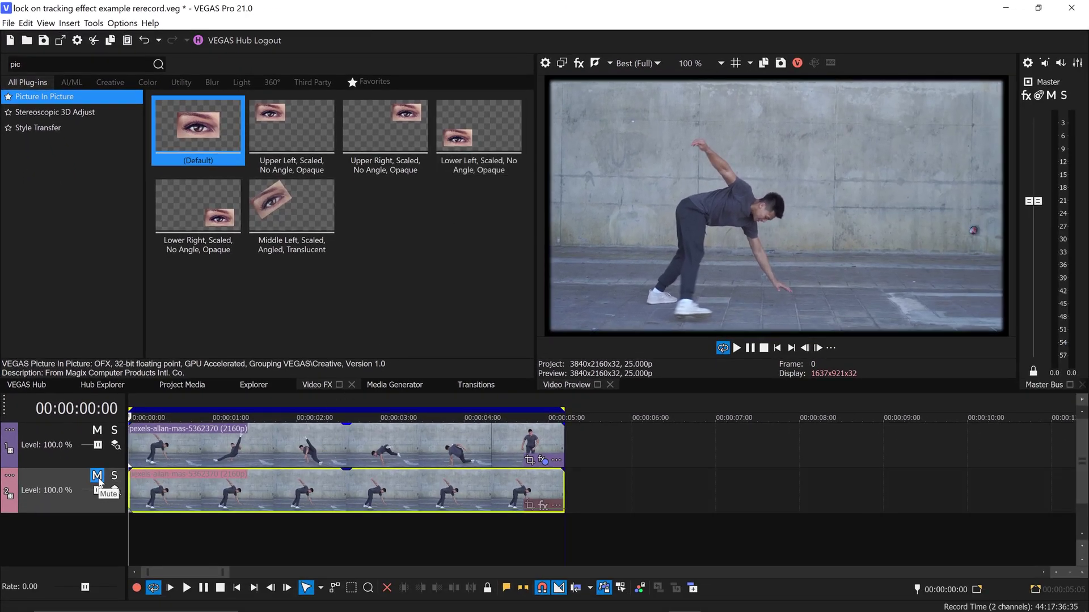
left_click(97, 476)
left_click(98, 478)
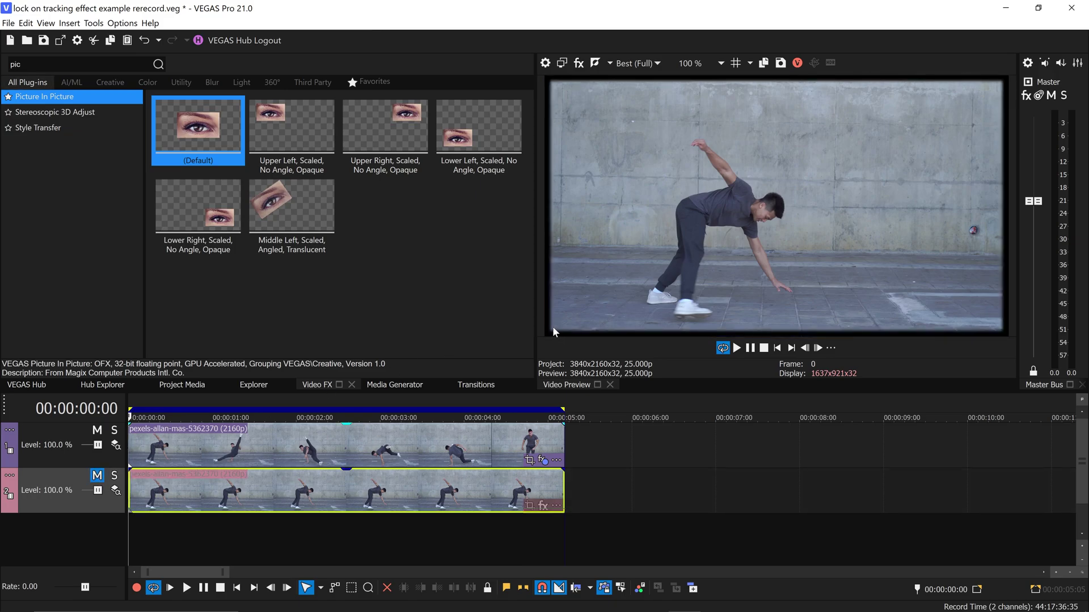